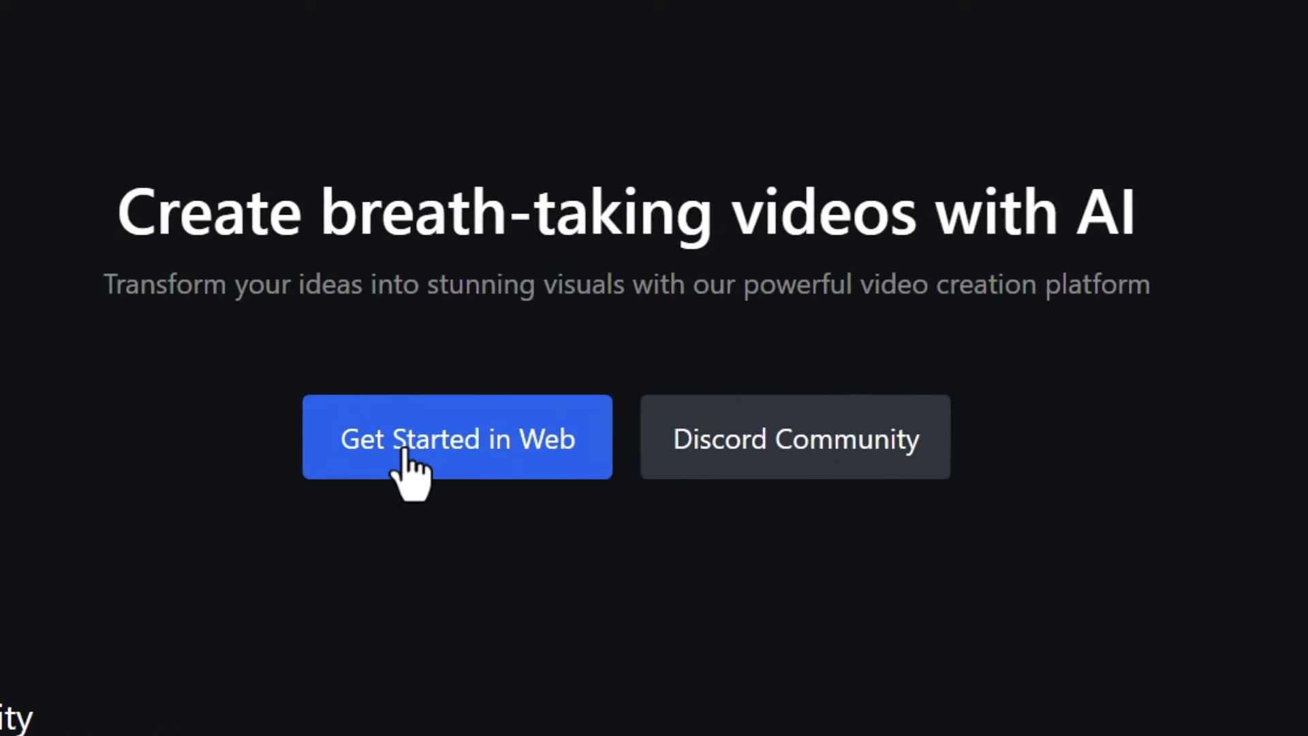
Enter the PixVerse web app from the landing page to reach the Popular Videos gallery.
{"action": "left_click", "coordinate": [407, 455]}
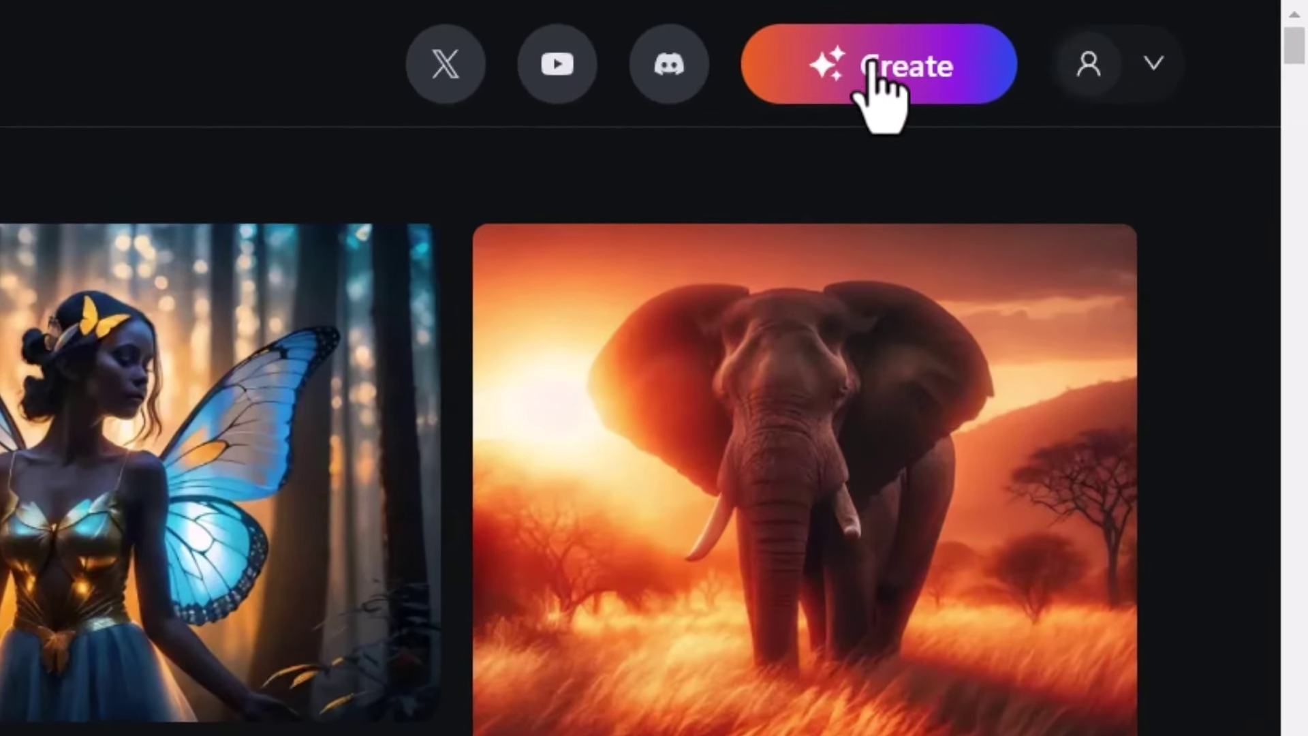
Paste the prompt 'a race car driving up a road, flames coming out' into the Create form.
{"action": "left_click", "coordinate": [872, 62]}
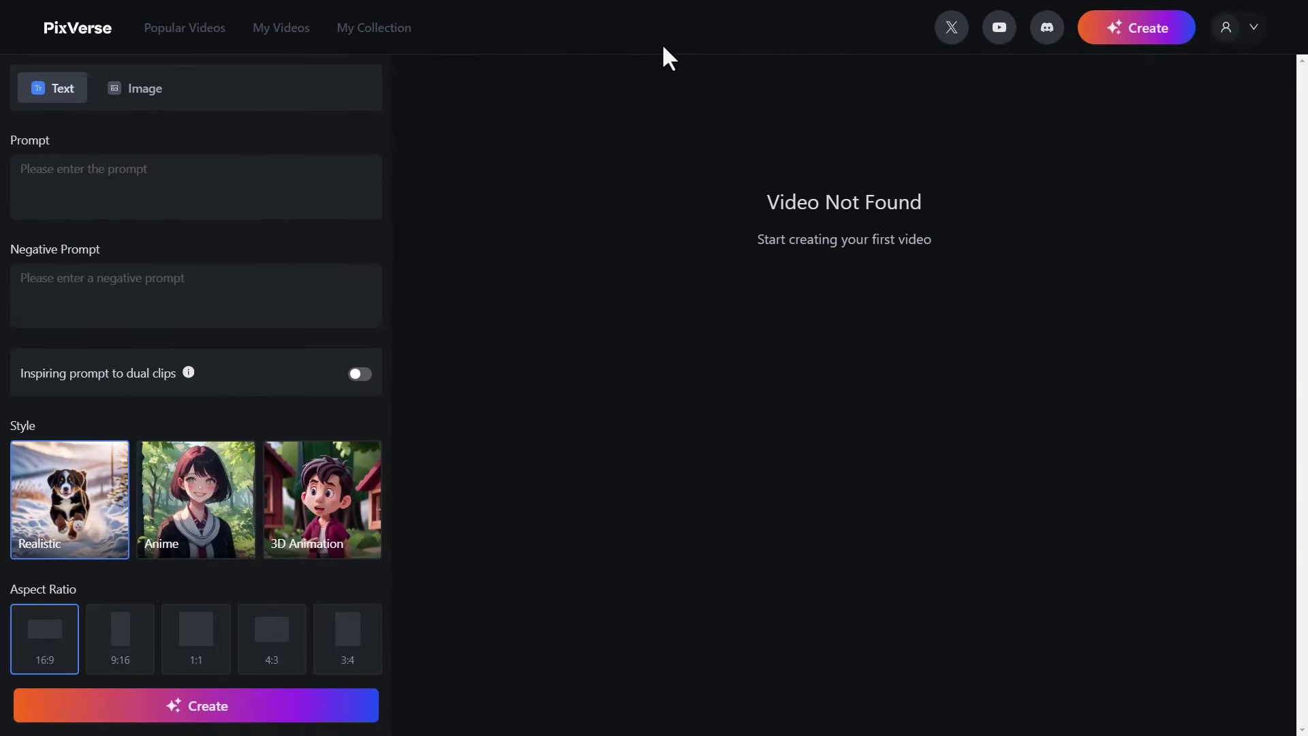
{"action": "left_click", "coordinate": [160, 173]}
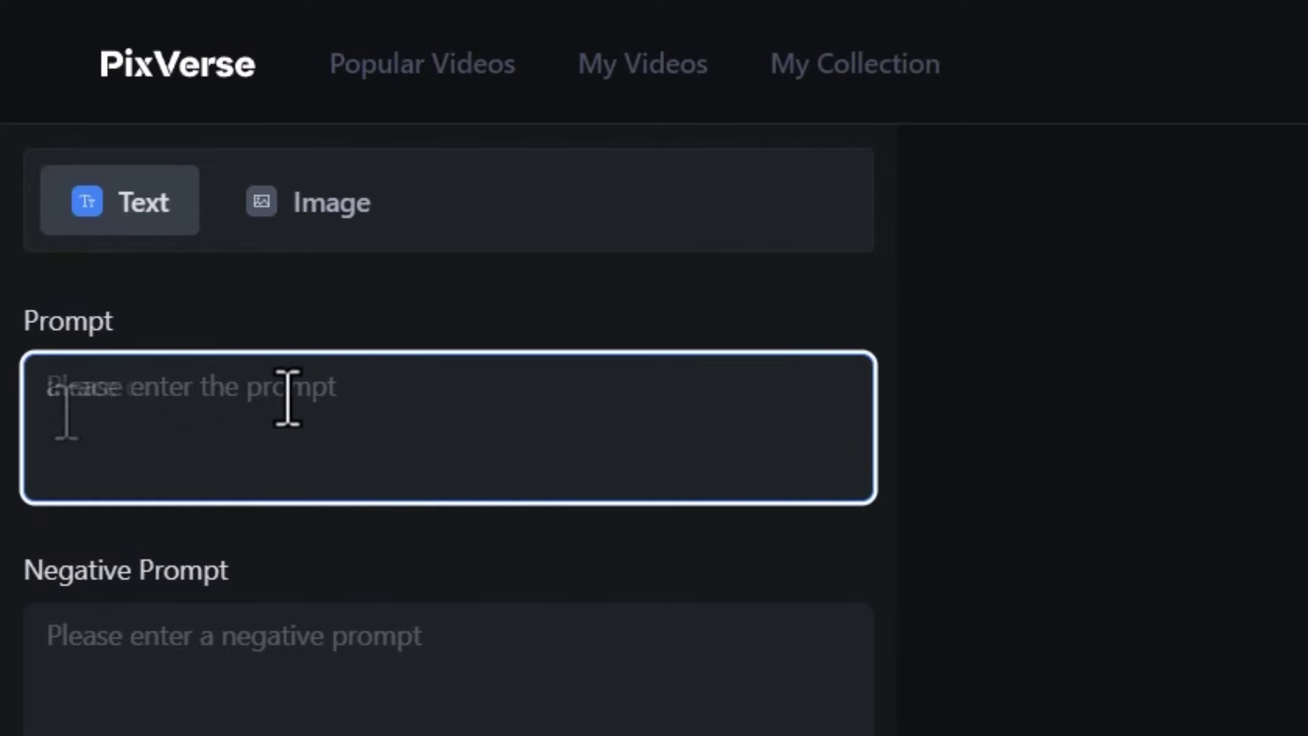
{"action": "type", "text": "A race car driving up a road, flames coming out"}
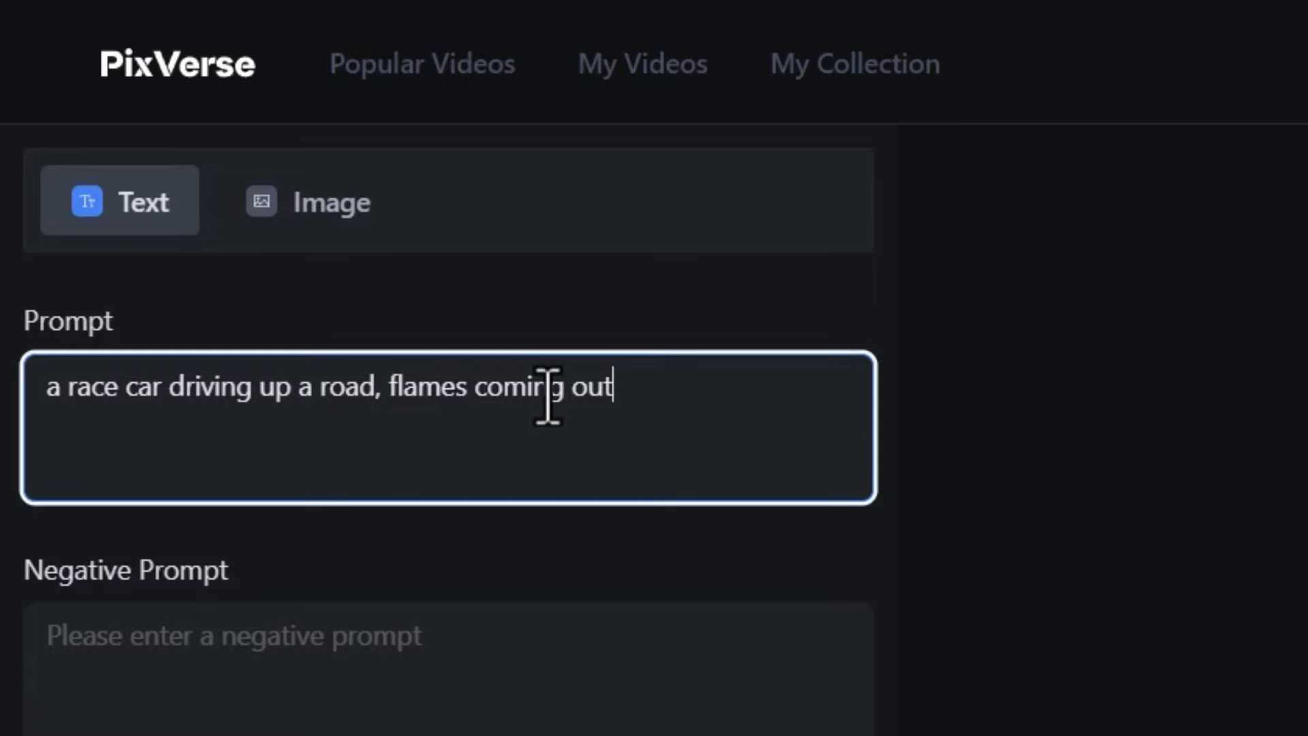
{"action": "scroll", "coordinate": [546, 395], "scroll_direction": "down", "scroll_amount": 5}
{"action": "scroll", "coordinate": [264, 325], "scroll_direction": "down", "scroll_amount": 8}
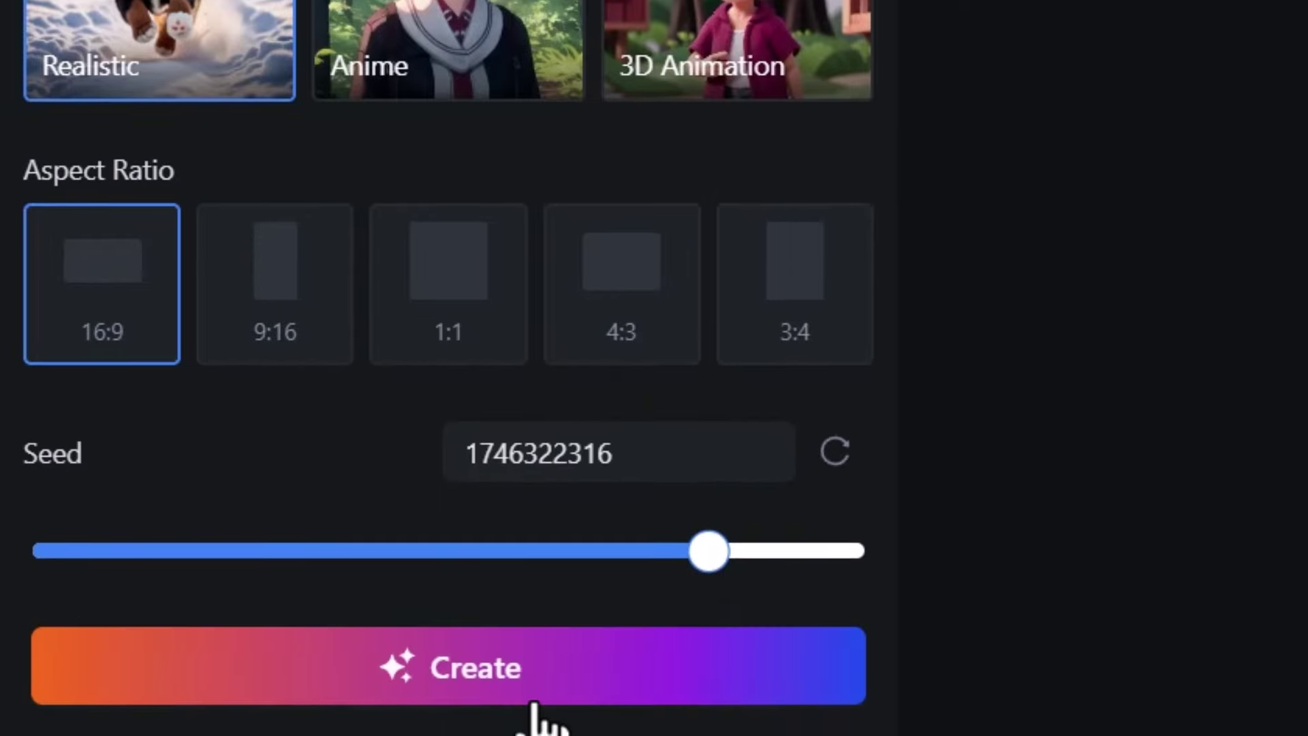
Generate the flaming race car video, open its Detail page and seek through it.
{"action": "left_click", "coordinate": [942, 701]}
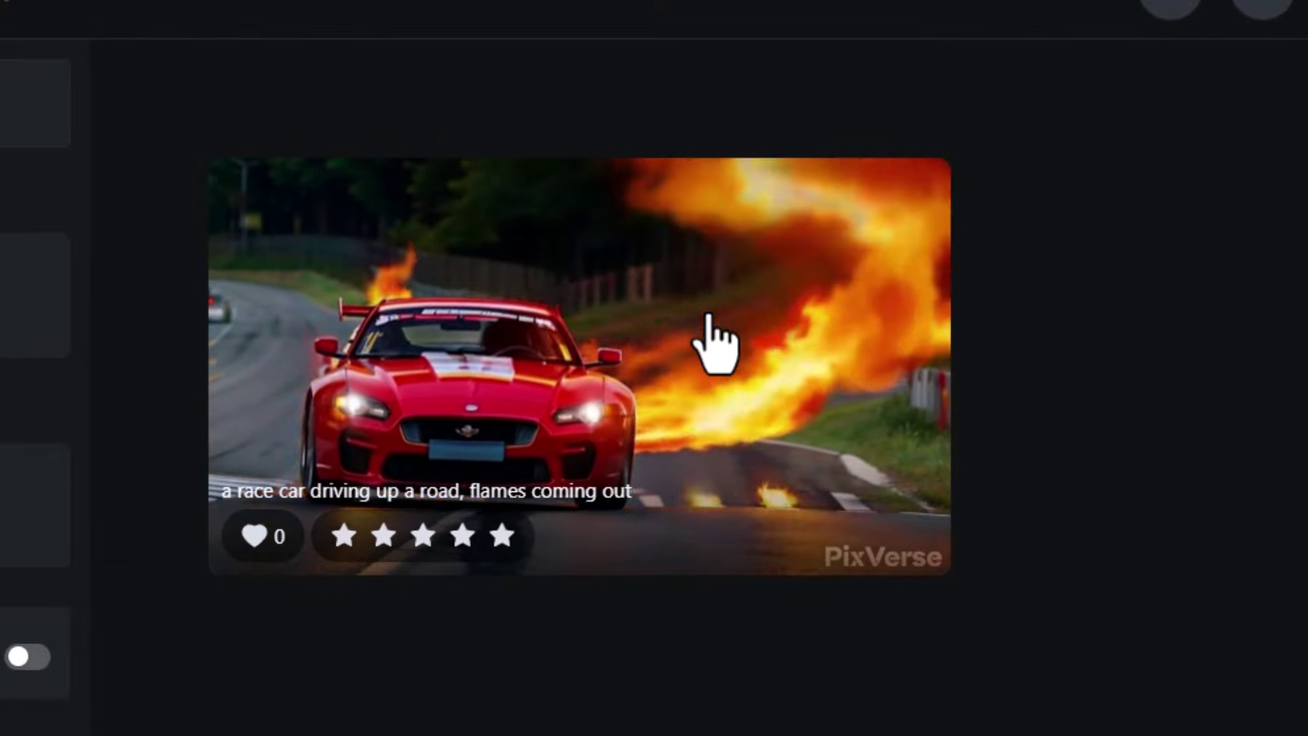
{"action": "left_click", "coordinate": [709, 340]}
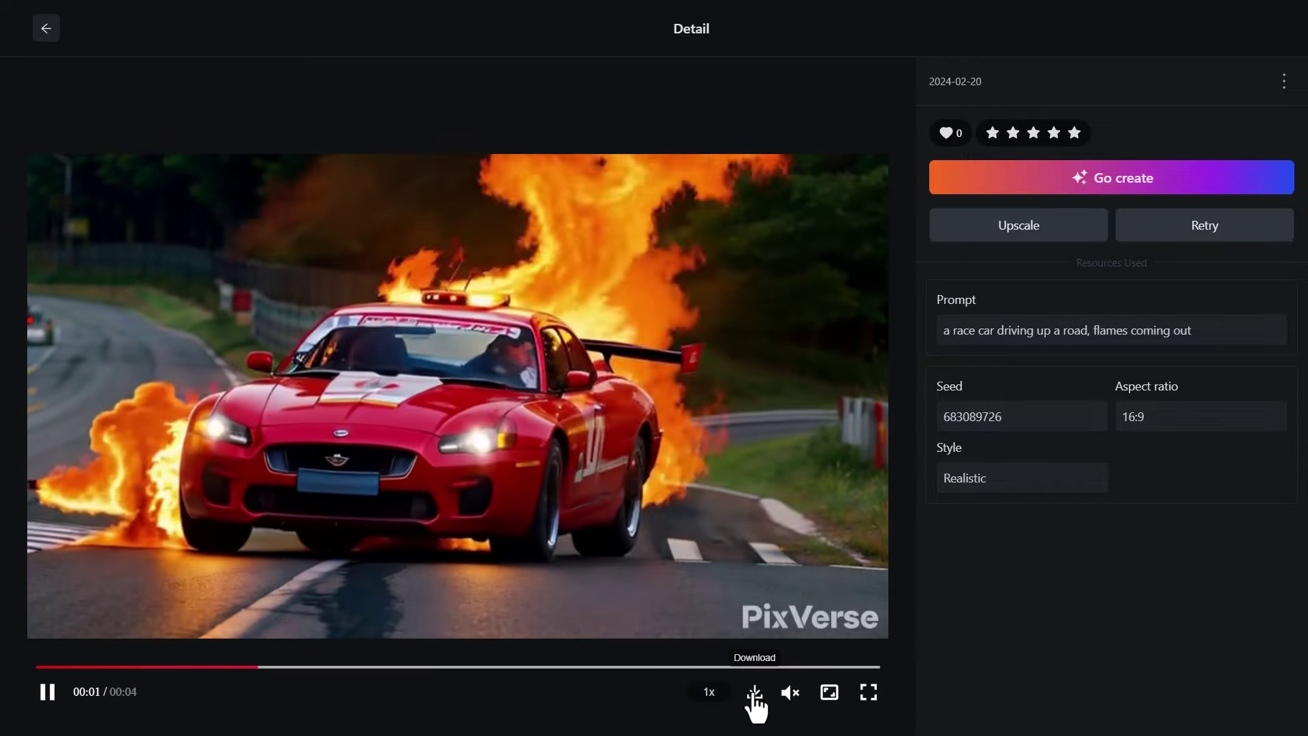
{"action": "left_click", "coordinate": [724, 666]}
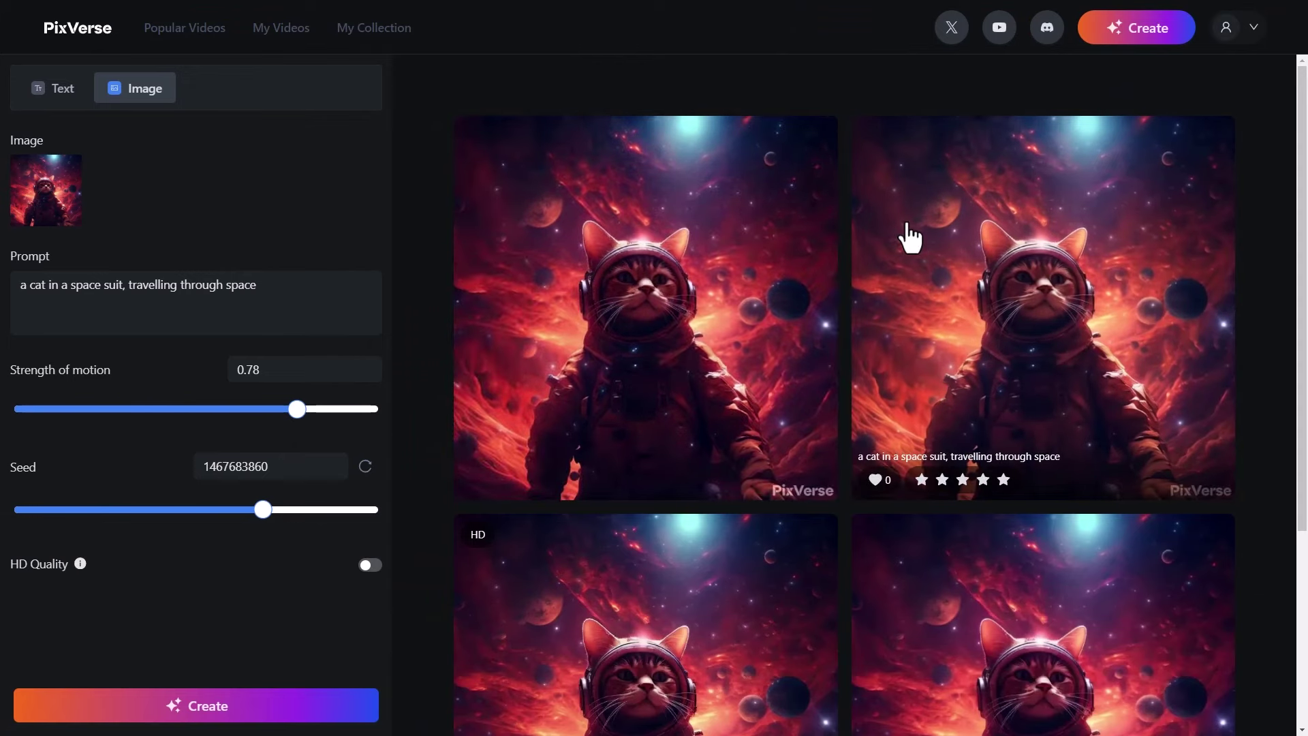
Check the motion strength of both cat space-suit videos, including the second one's 0.32.
{"action": "left_click", "coordinate": [810, 234]}
{"action": "left_click_drag", "start_coordinate": [949, 477], "coordinate": [972, 479]}
{"action": "left_click", "coordinate": [572, 402]}
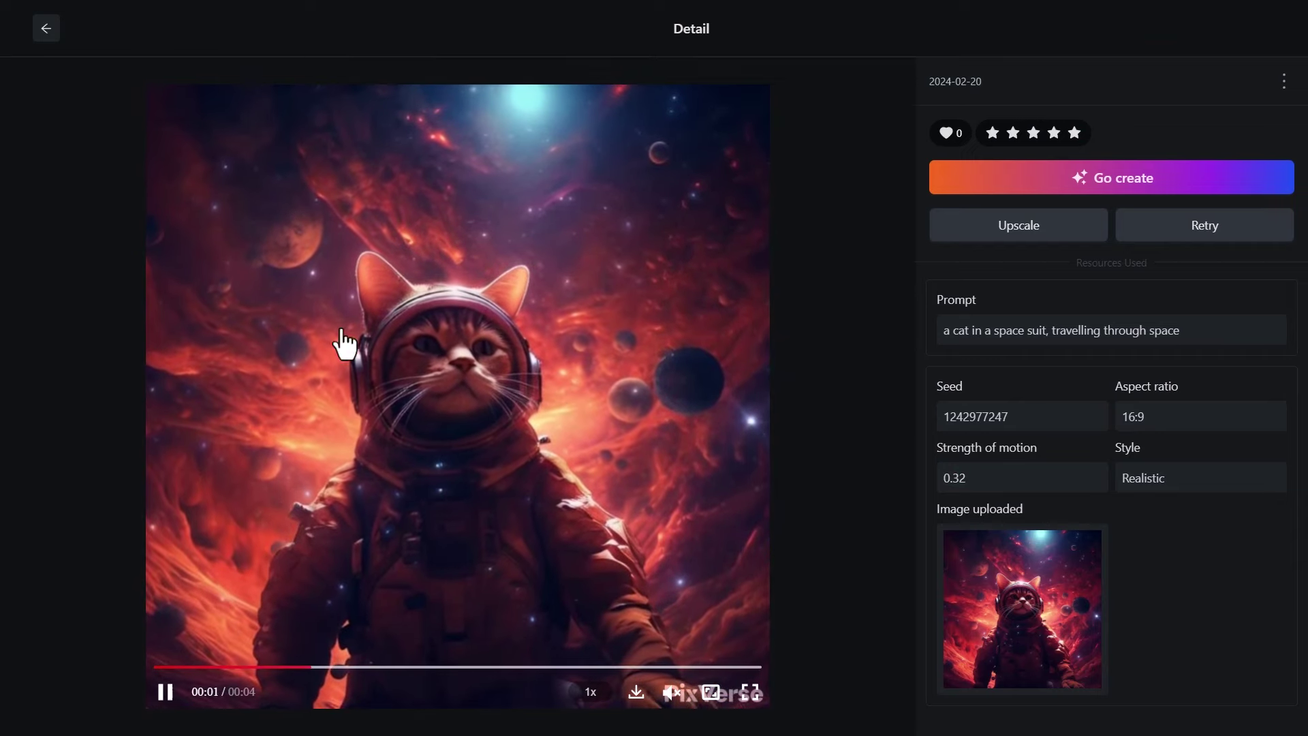
{"action": "left_click", "coordinate": [45, 30]}
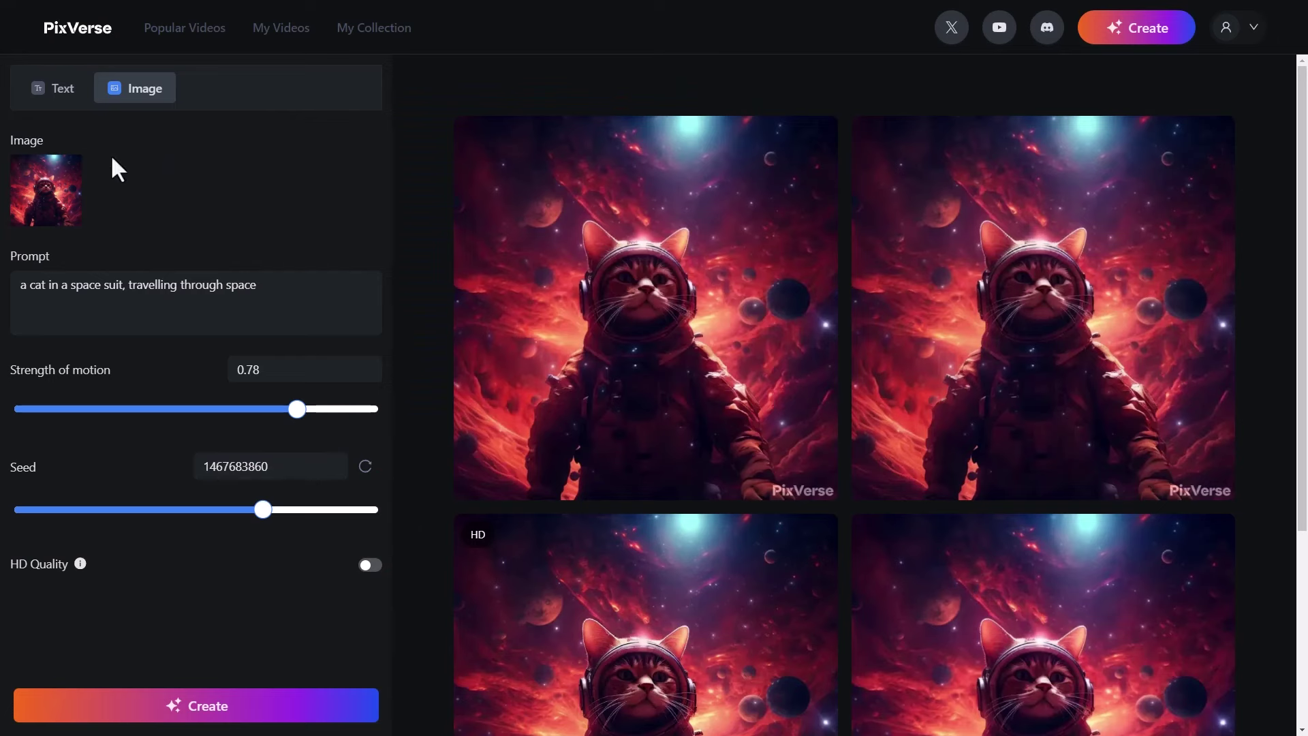
{"action": "left_click", "coordinate": [727, 298]}
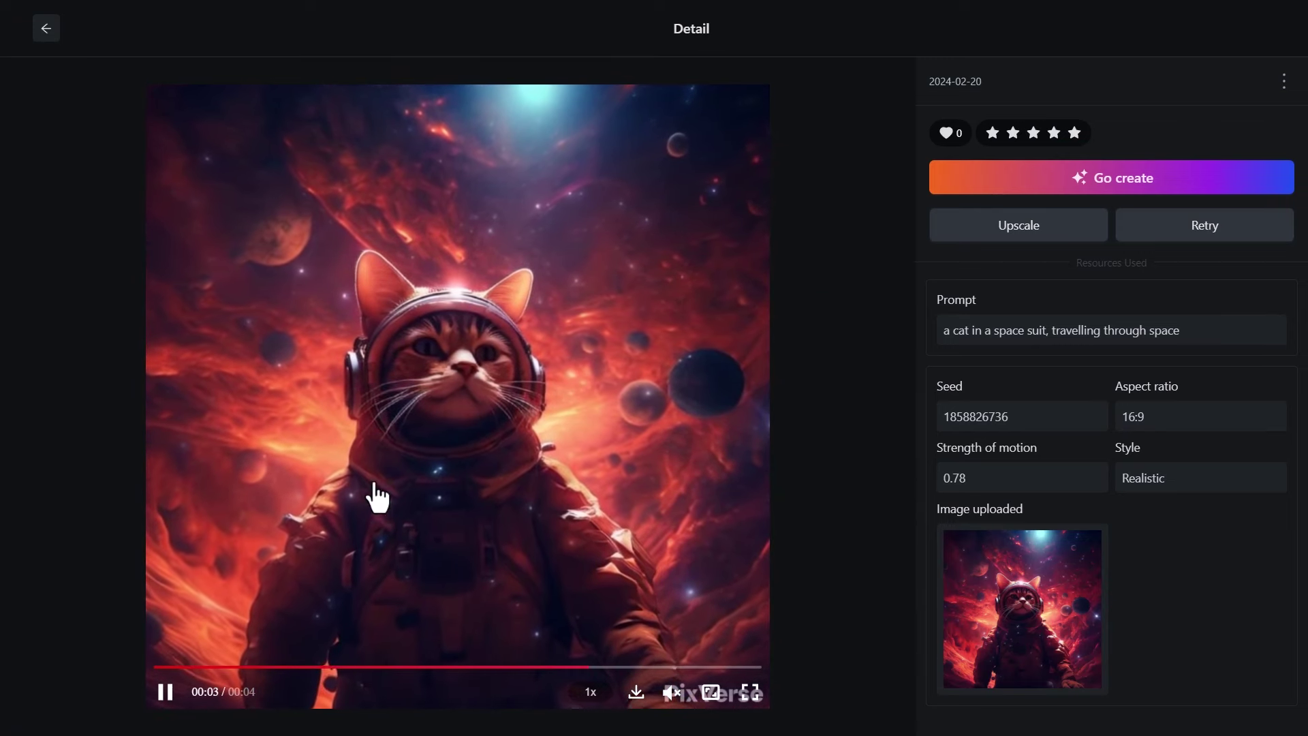
{"action": "left_click", "coordinate": [45, 29]}
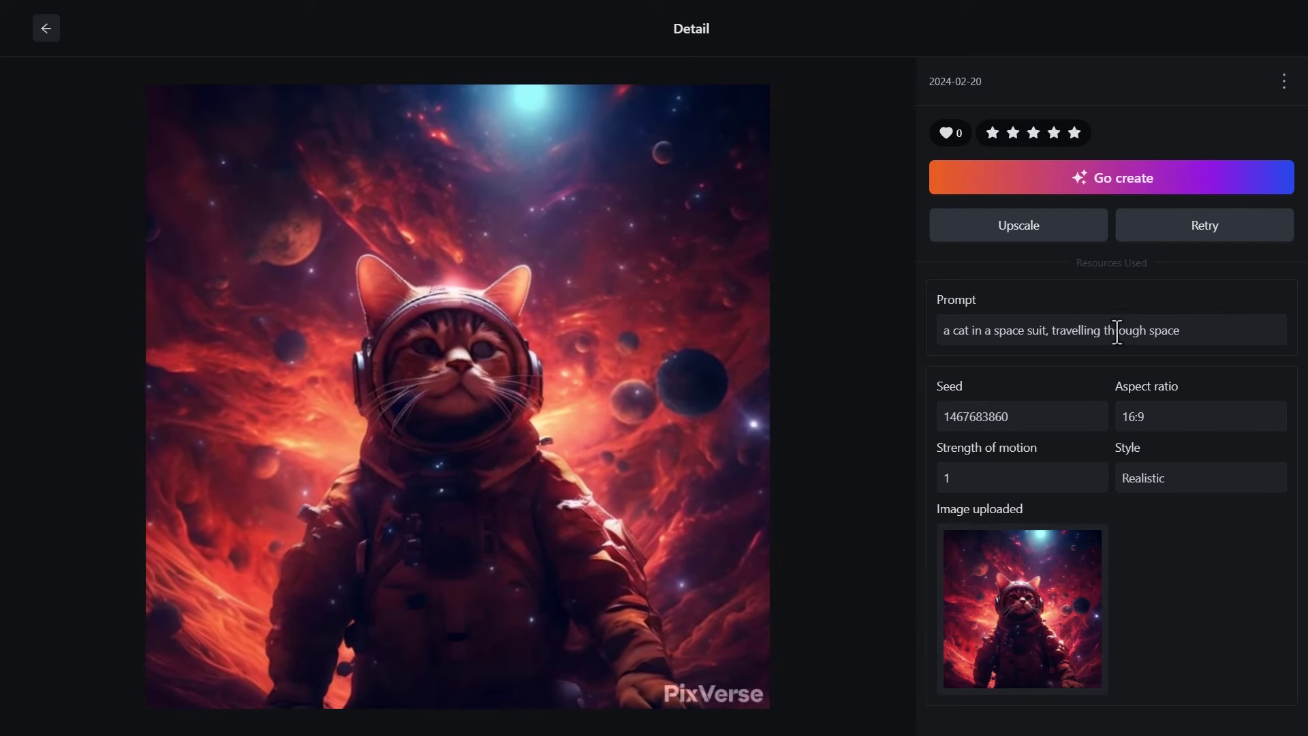
Add and remove a one-star rating on a cat video, then list My Videos.
{"action": "left_click", "coordinate": [992, 133]}
{"action": "left_click", "coordinate": [992, 134]}
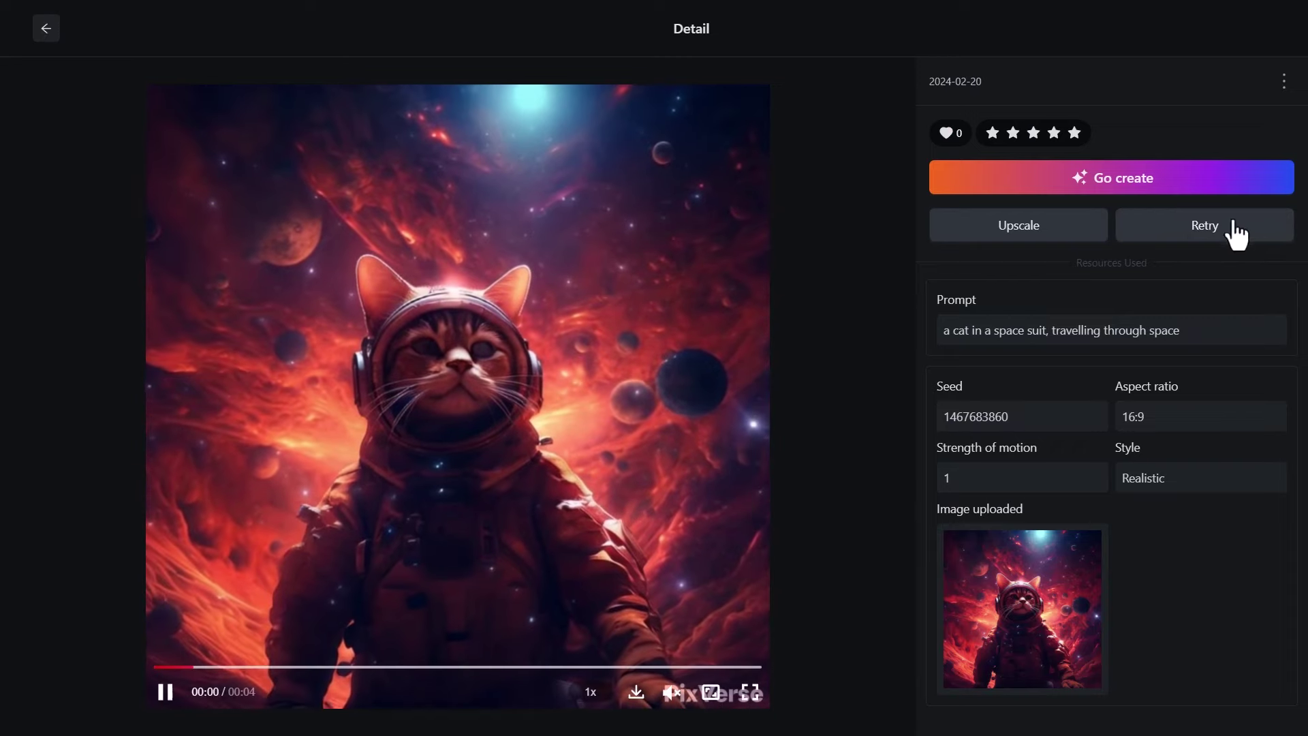
{"action": "left_click", "coordinate": [46, 28]}
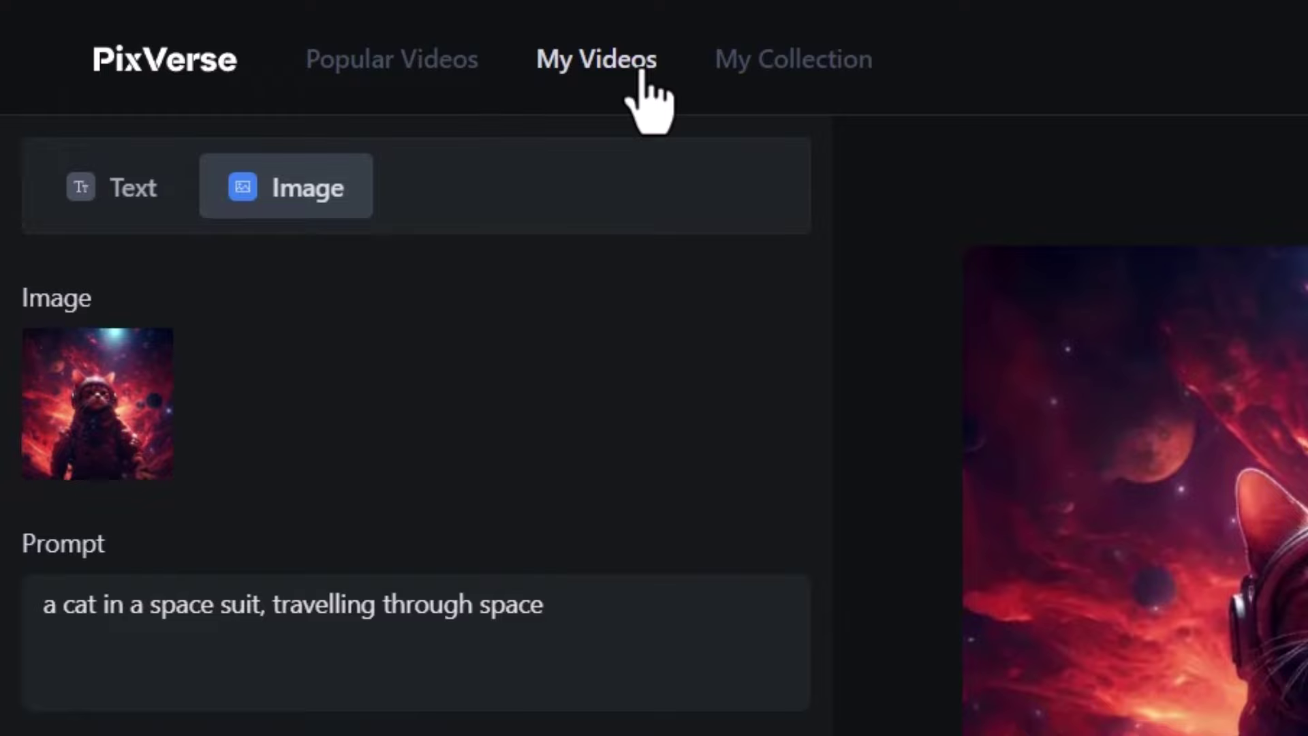
{"action": "left_click", "coordinate": [532, 58]}
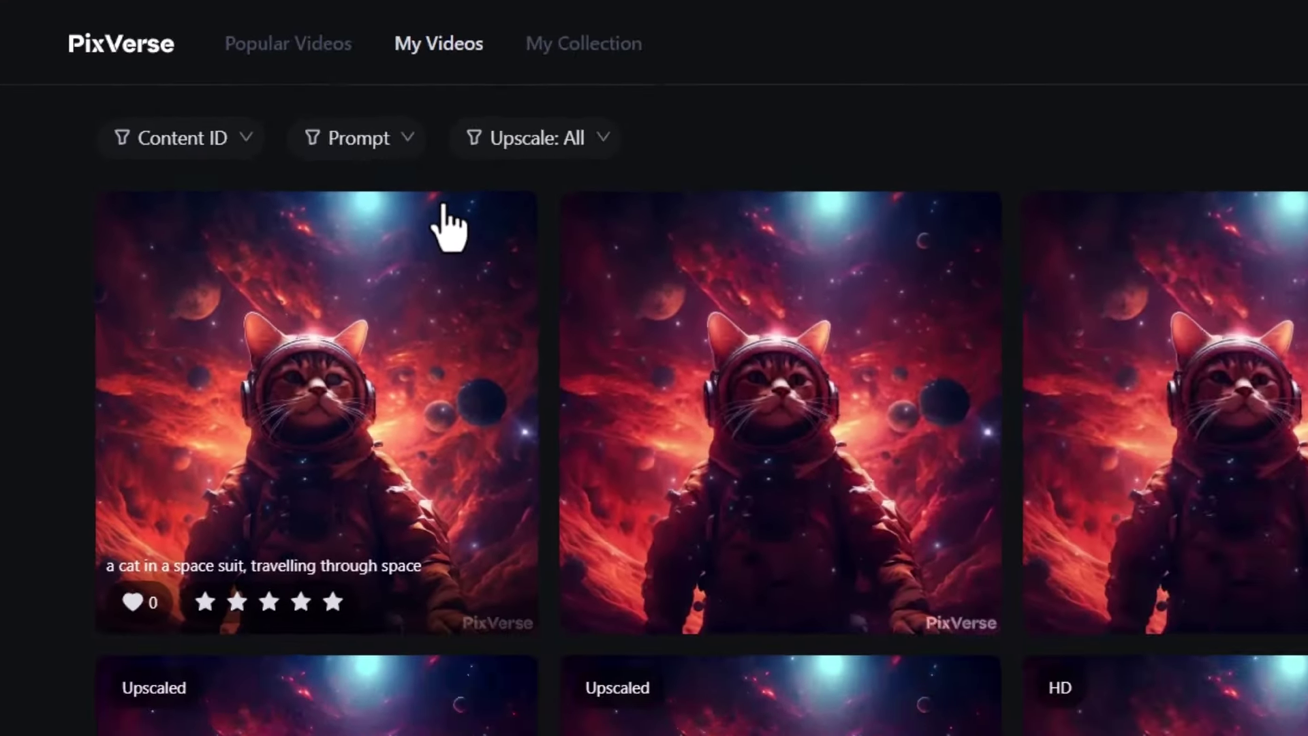
{"action": "scroll", "coordinate": [293, 141], "scroll_direction": "down", "scroll_amount": 5}
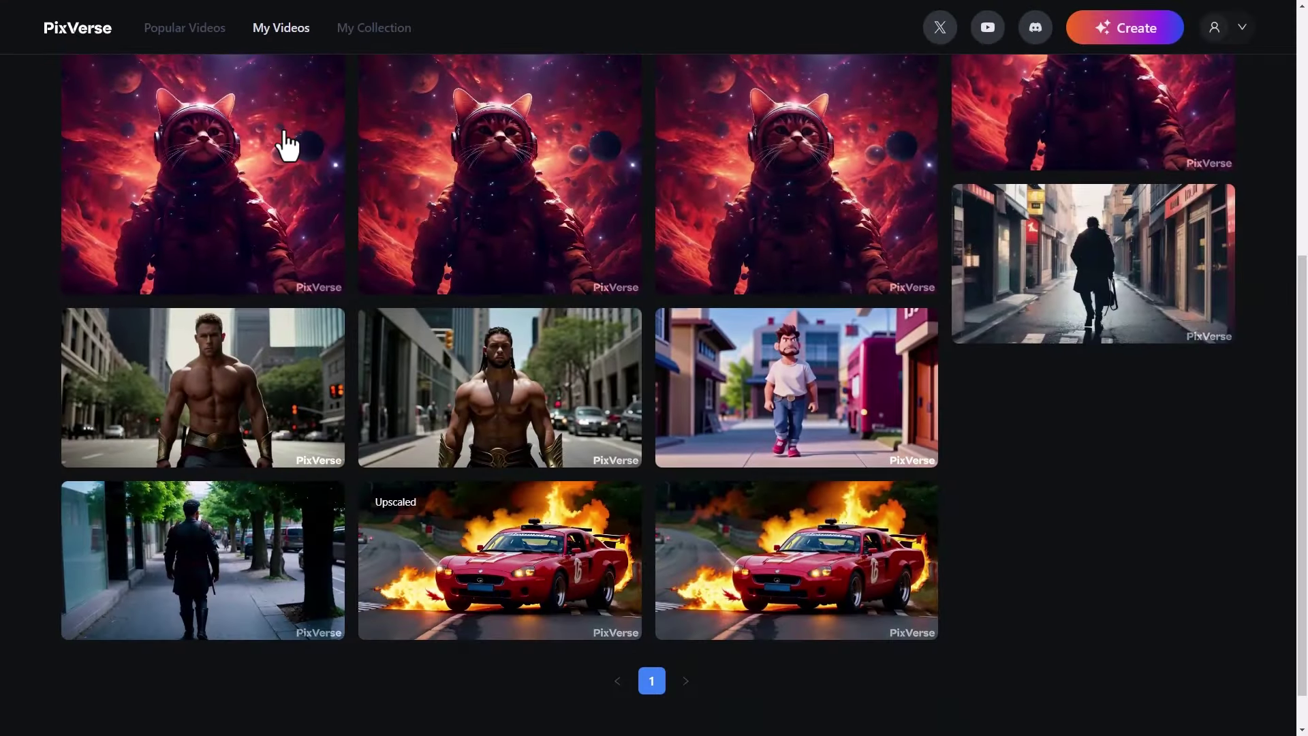
{"action": "left_click", "coordinate": [1154, 265]}
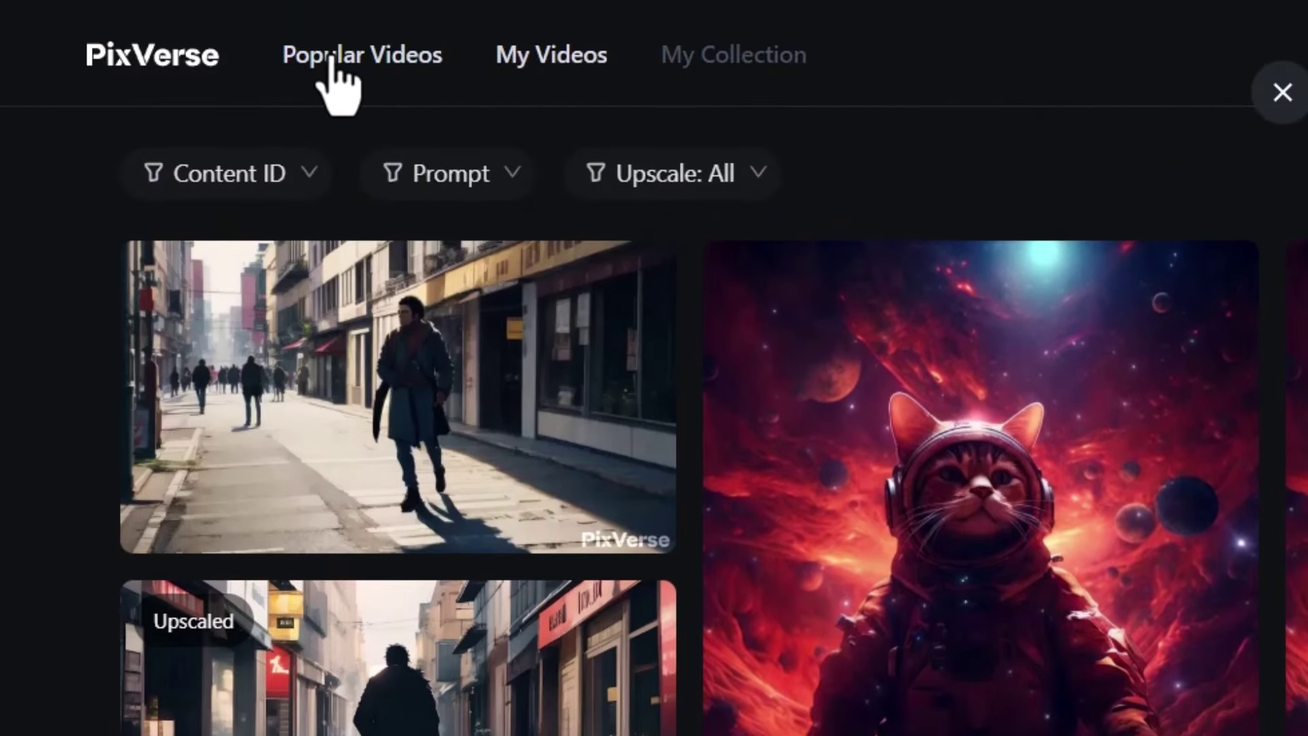
Show the Popular Videos gallery and scroll down through the community clips.
{"action": "left_click", "coordinate": [352, 70]}
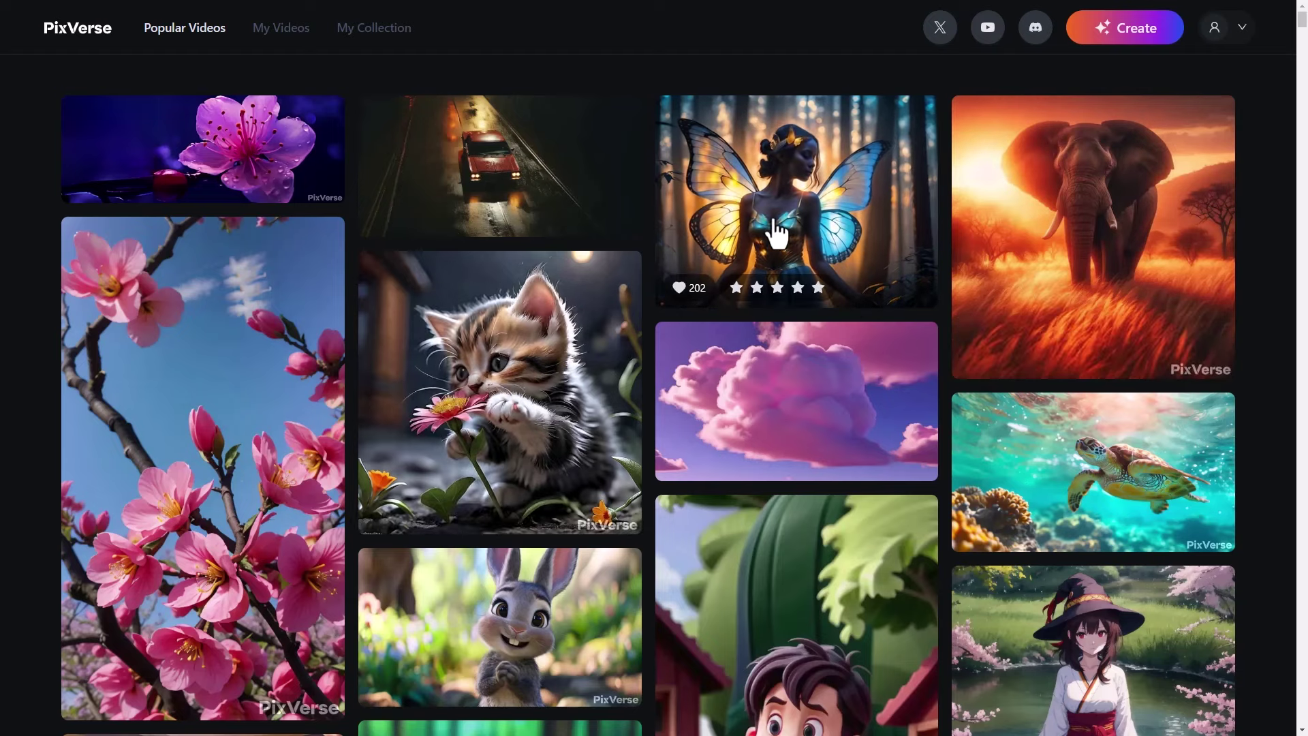
{"action": "scroll", "coordinate": [603, 367], "scroll_direction": "down", "scroll_amount": 8}
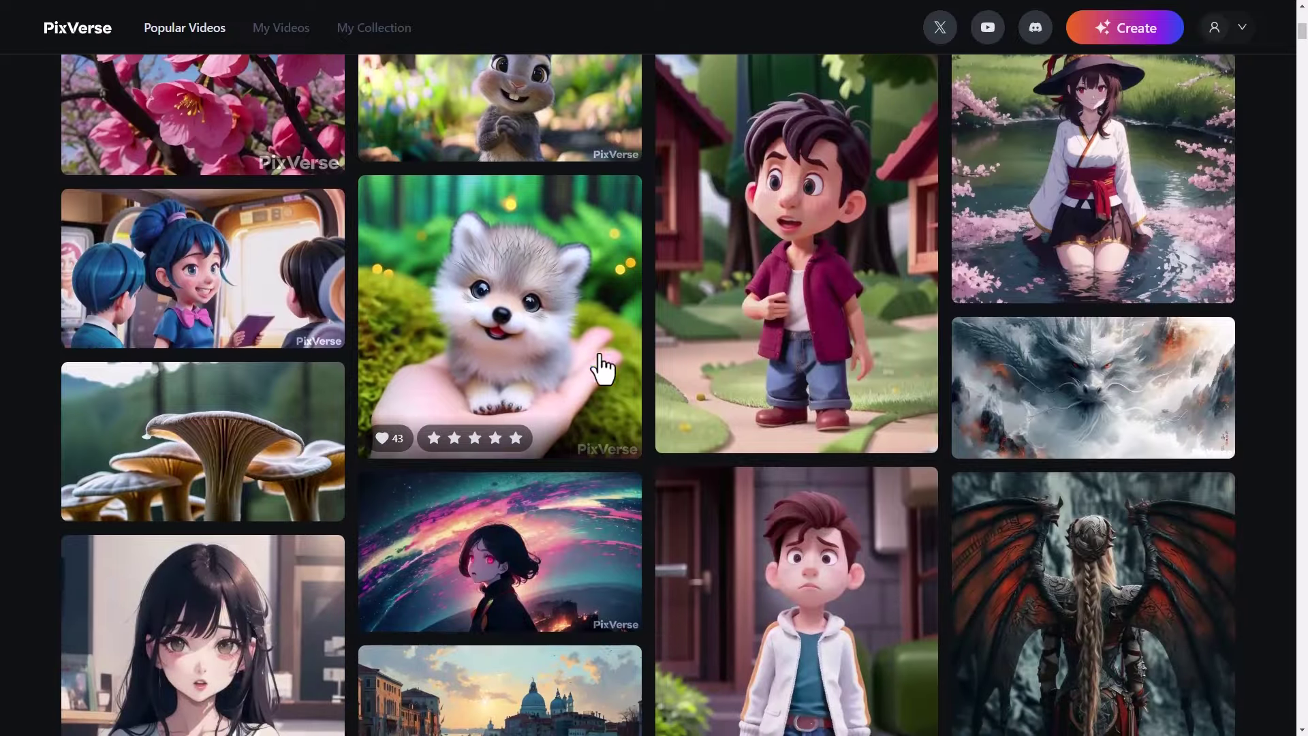
{"action": "scroll", "coordinate": [806, 361], "scroll_direction": "down", "scroll_amount": 3}
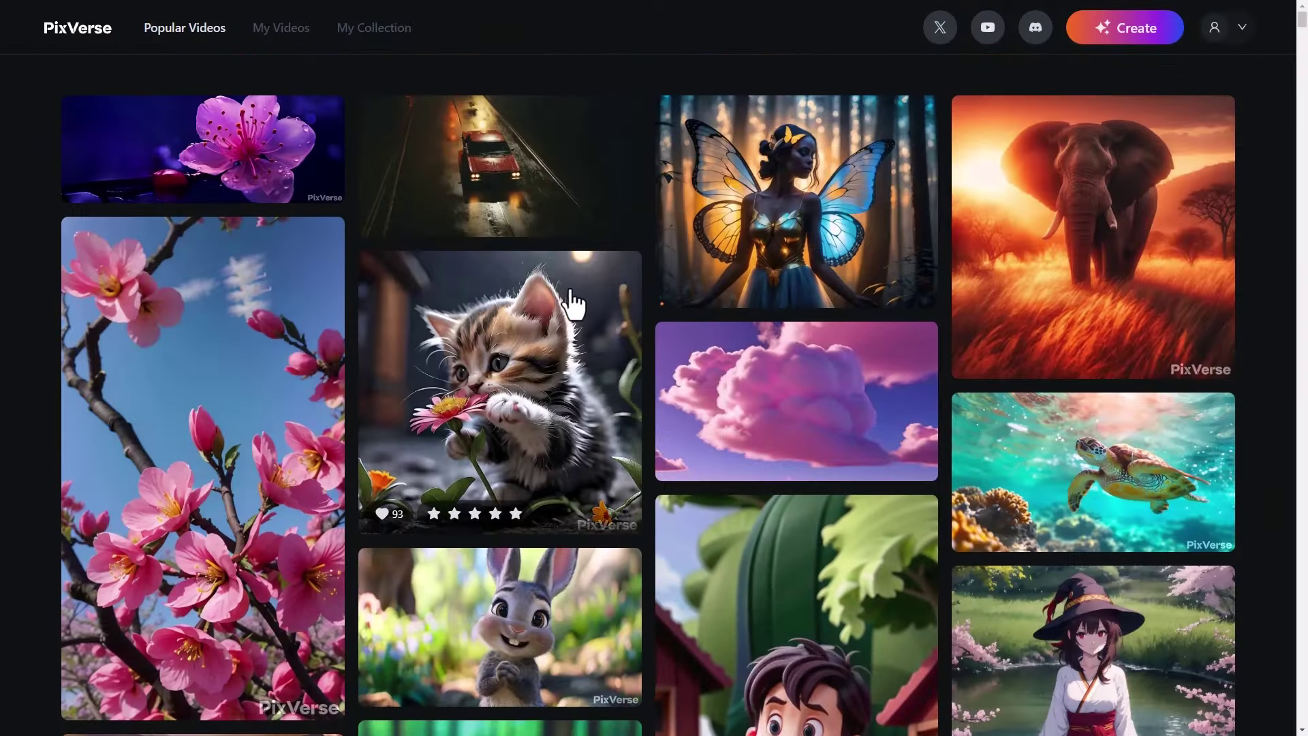
View the butterfly fairy video's details, go back, then open the red car video's details.
{"action": "left_click", "coordinate": [817, 242]}
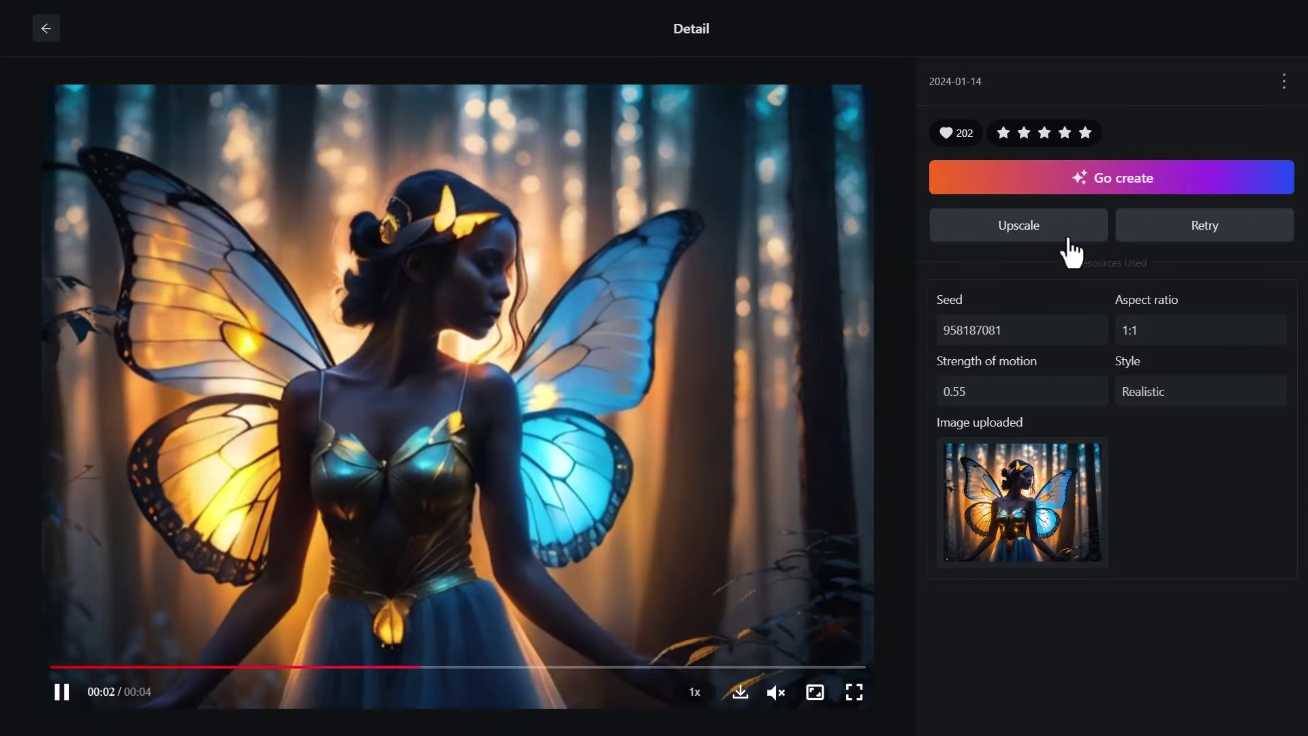
{"action": "mouse_move", "coordinate": [1025, 491]}
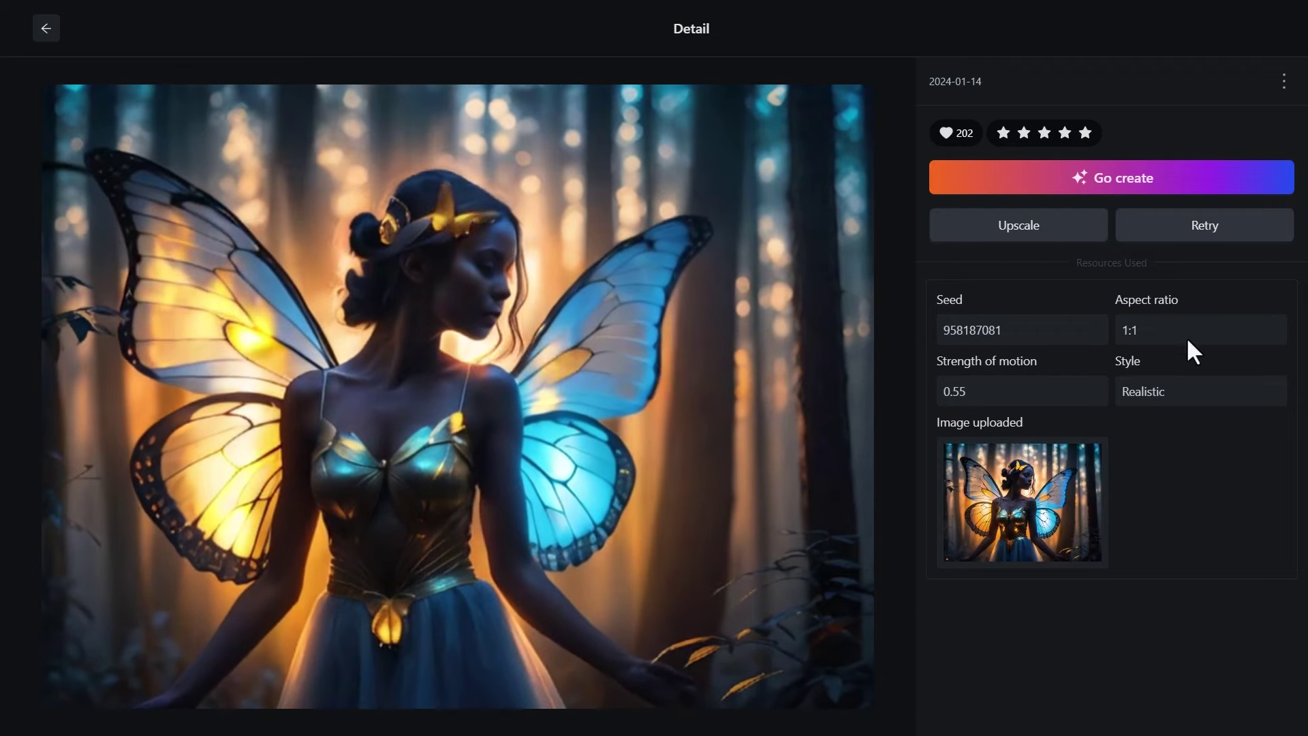
{"action": "left_click", "coordinate": [46, 28]}
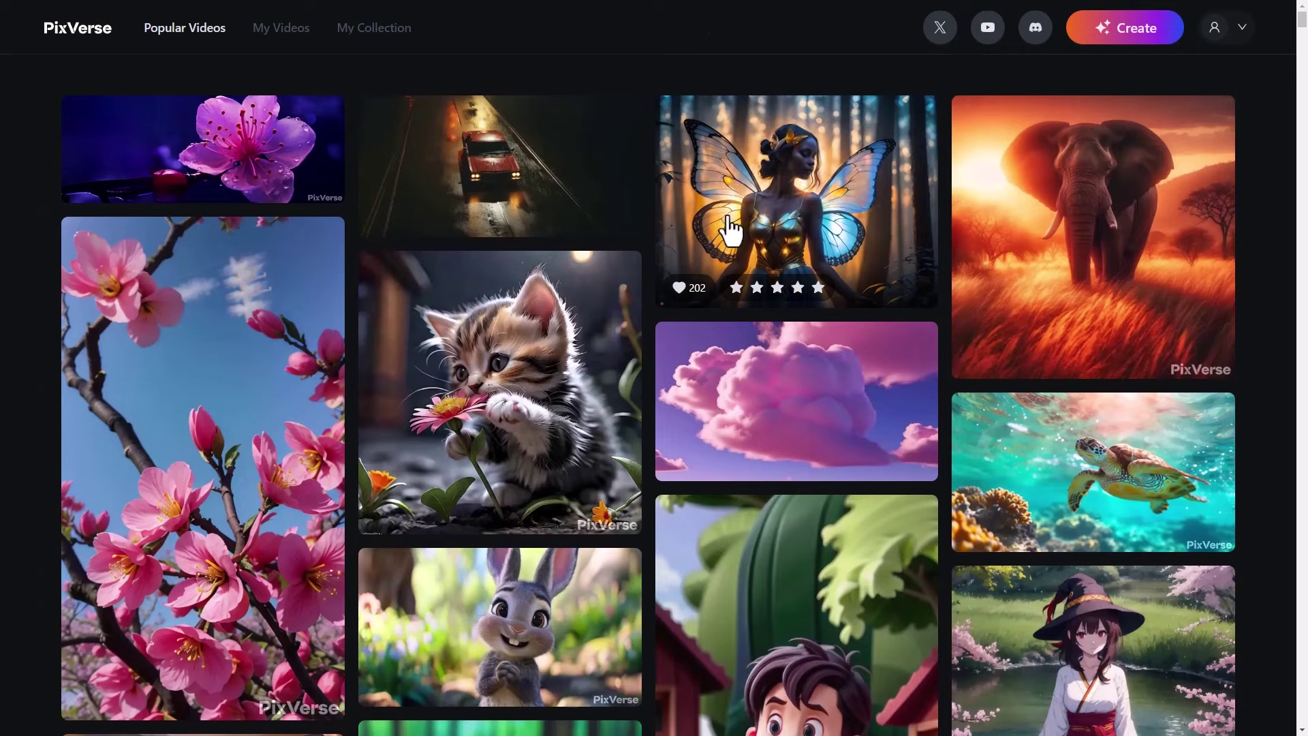
{"action": "left_click", "coordinate": [472, 179]}
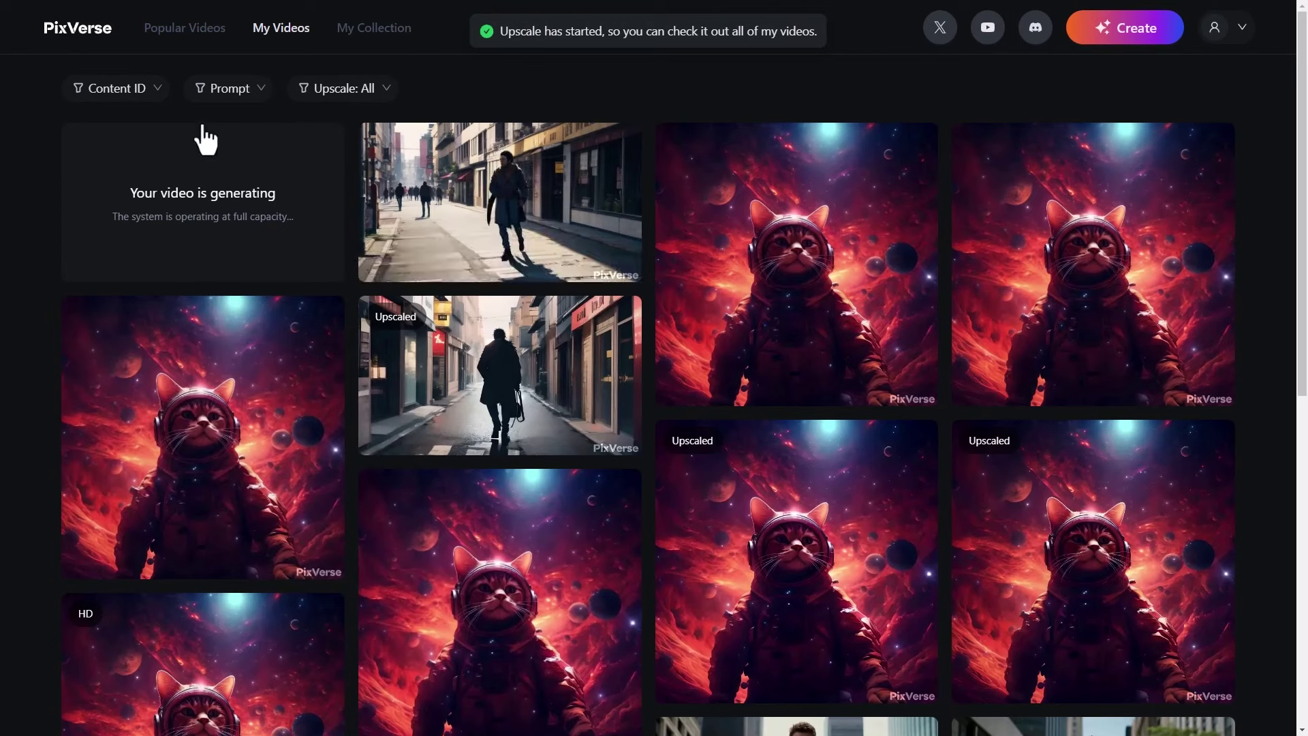
{"action": "left_click", "coordinate": [194, 34]}
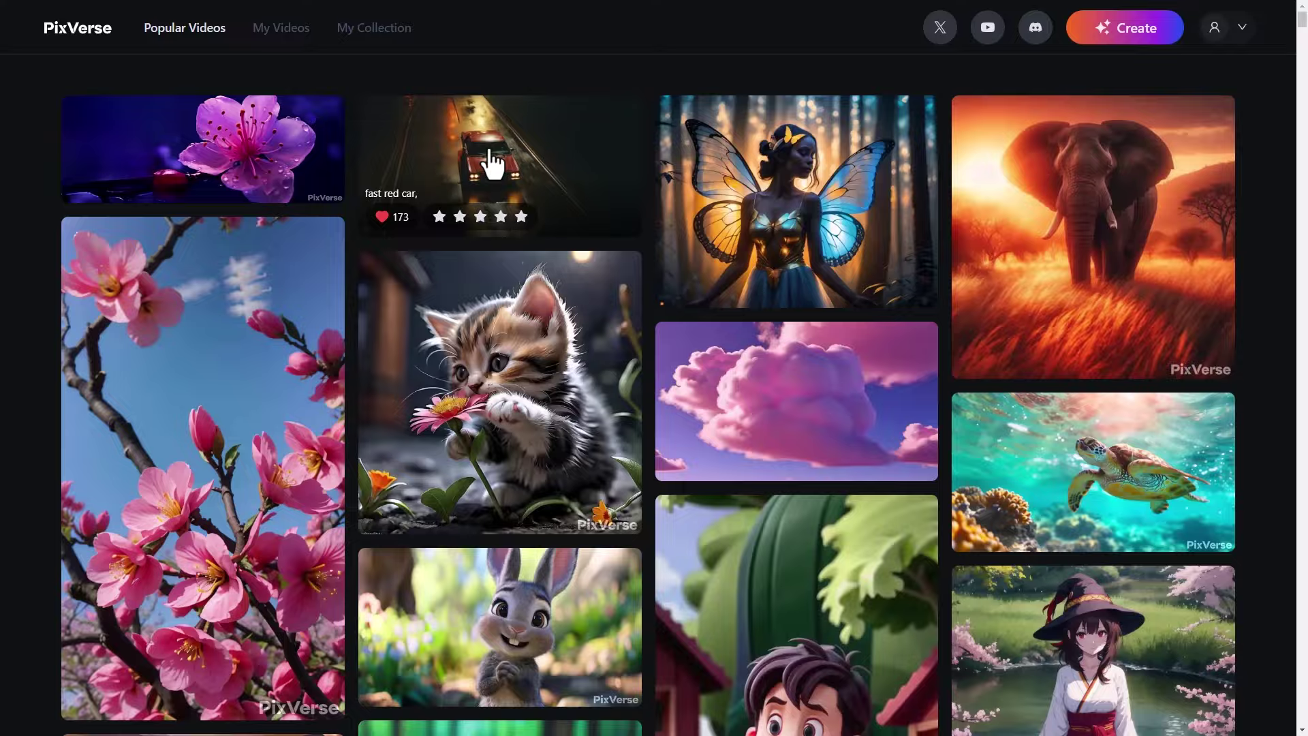
{"action": "left_click", "coordinate": [492, 163]}
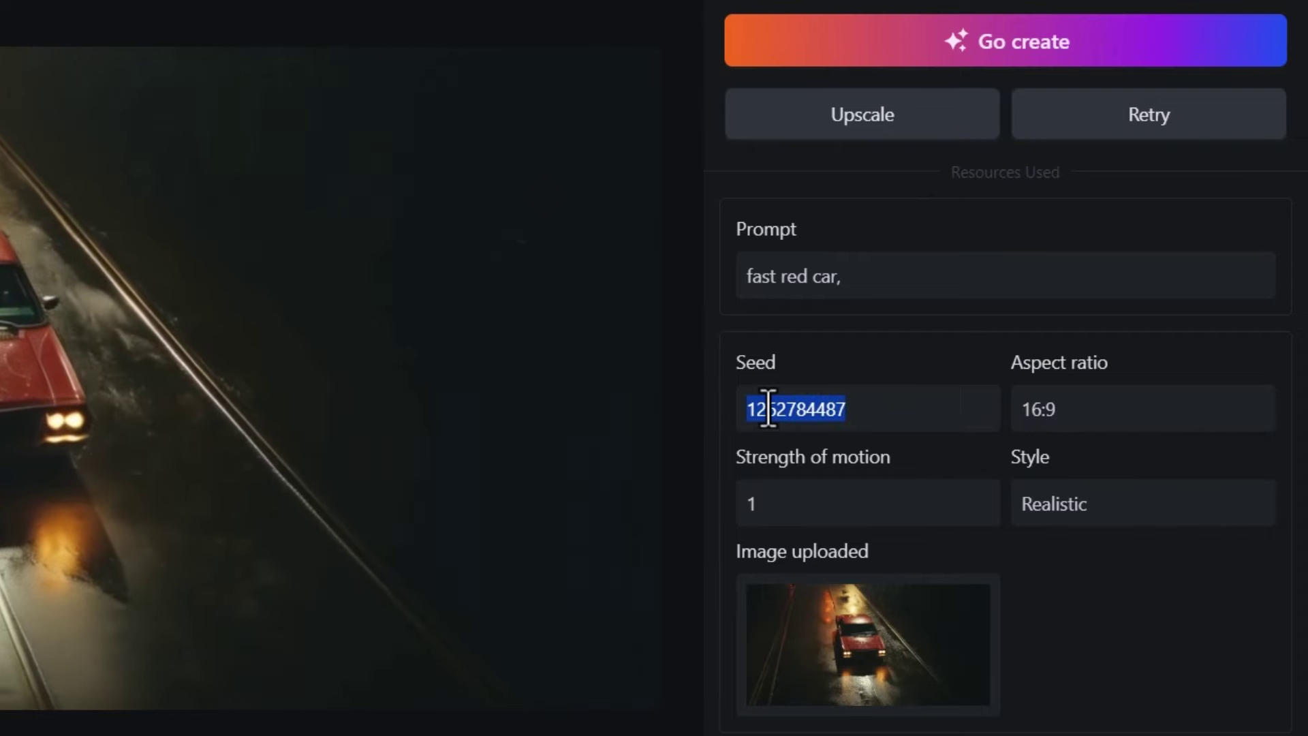
{"action": "right_click", "coordinate": [810, 411]}
{"action": "left_click", "coordinate": [821, 431]}
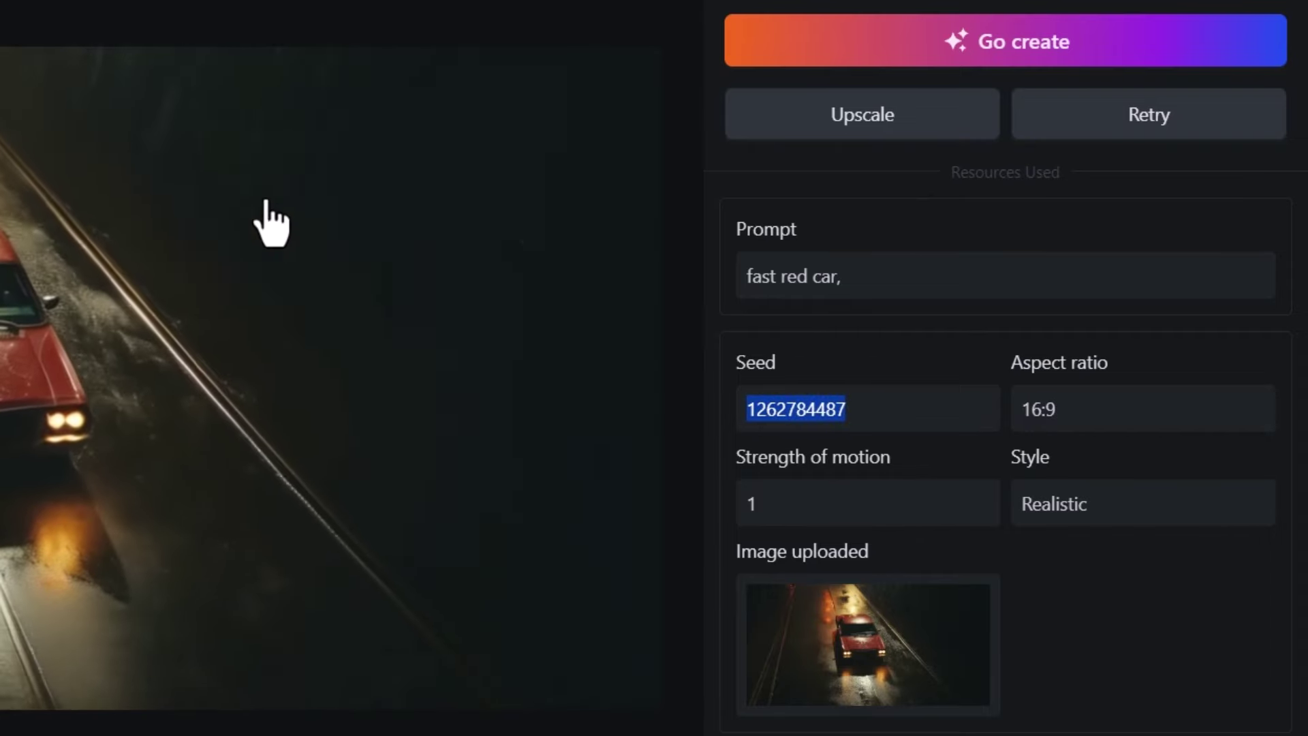
{"action": "left_click", "coordinate": [940, 59]}
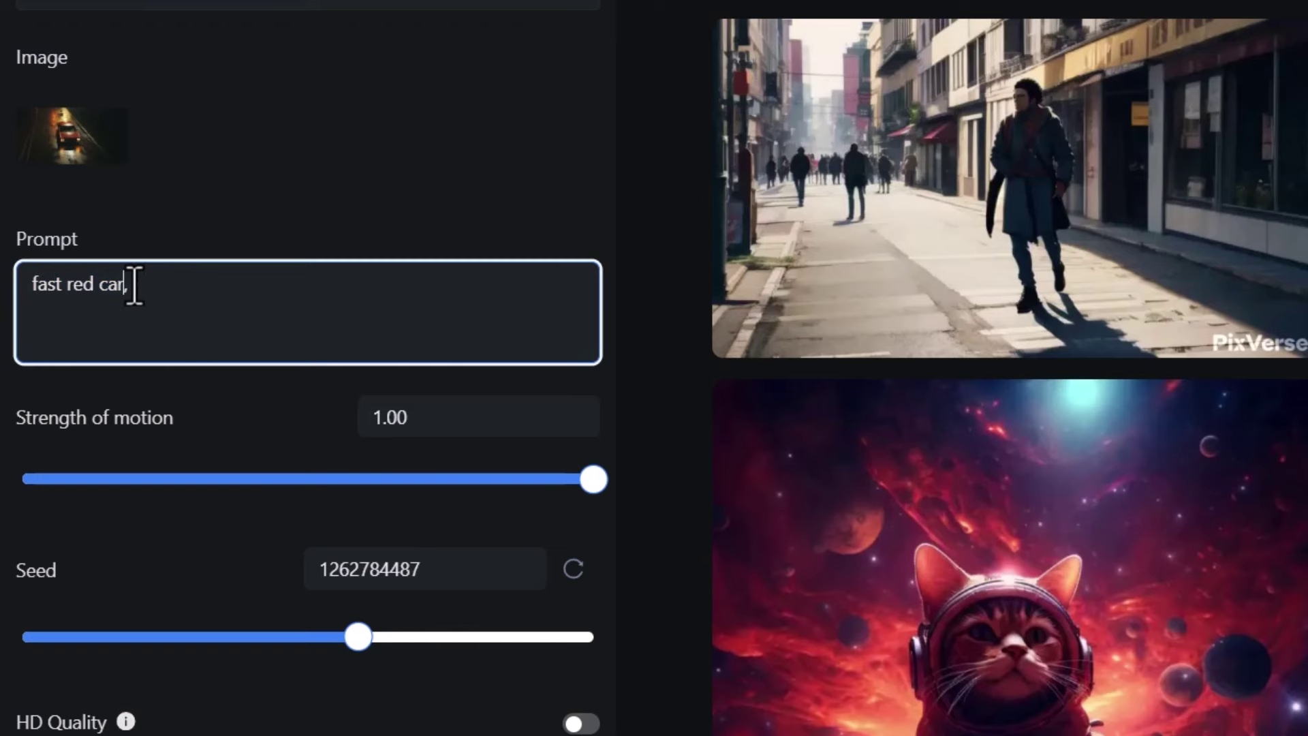
{"action": "mouse_move", "coordinate": [95, 162]}
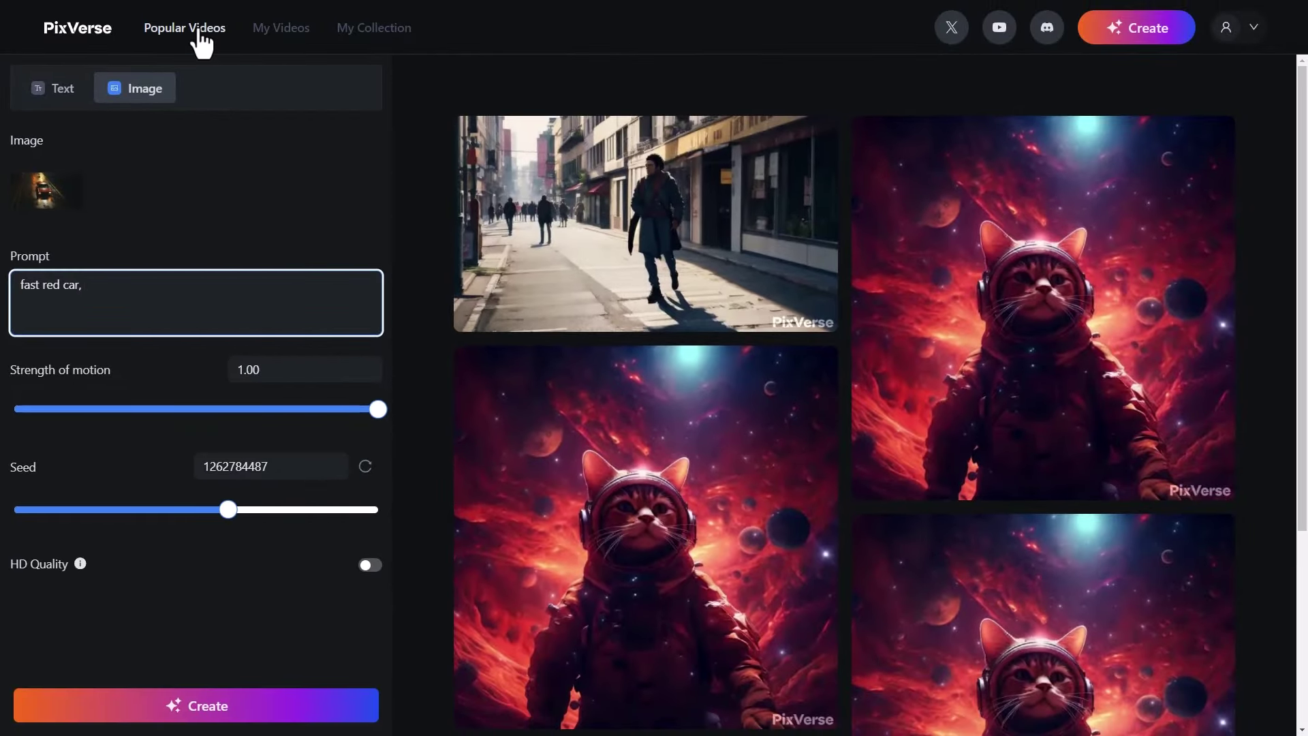
Like the sunset lake video in Popular Videos, raising its likes from 88 to 89.
{"action": "left_click", "coordinate": [201, 30]}
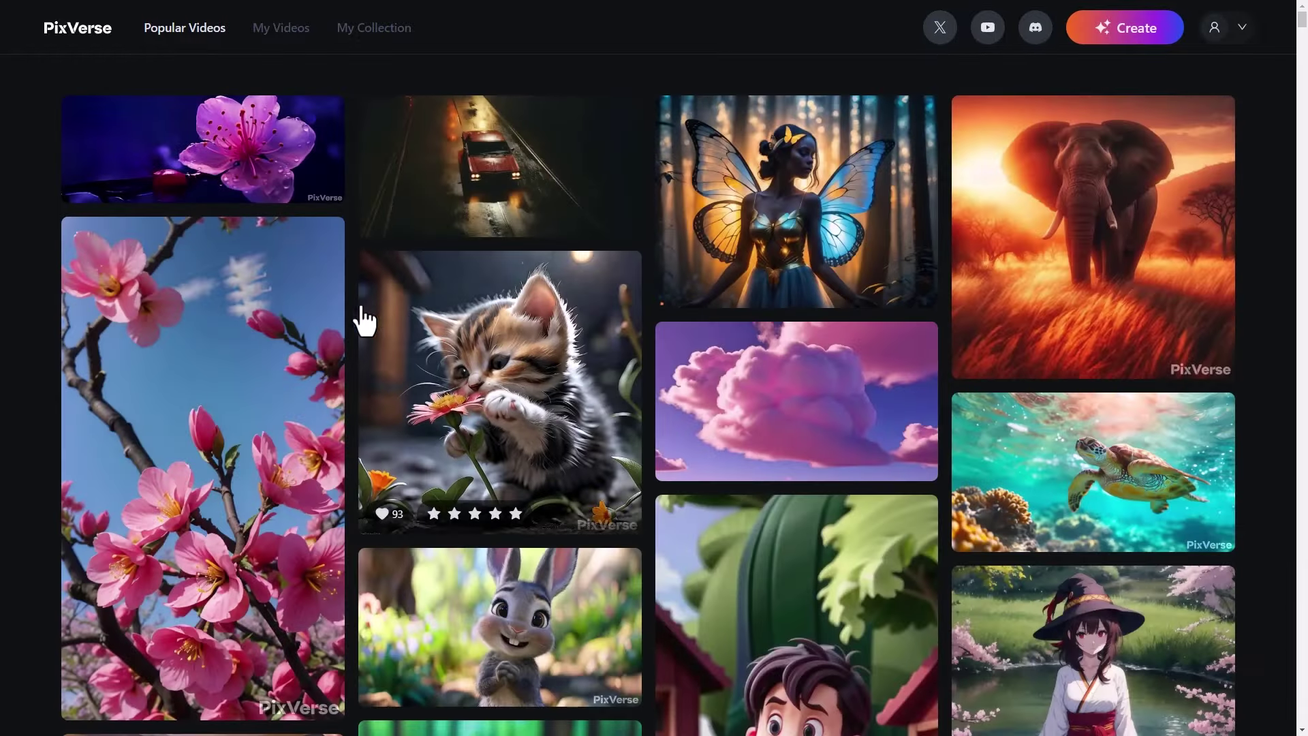
{"action": "scroll", "coordinate": [307, 329], "scroll_direction": "down", "scroll_amount": 9}
{"action": "scroll", "coordinate": [306, 330], "scroll_direction": "down", "scroll_amount": 12}
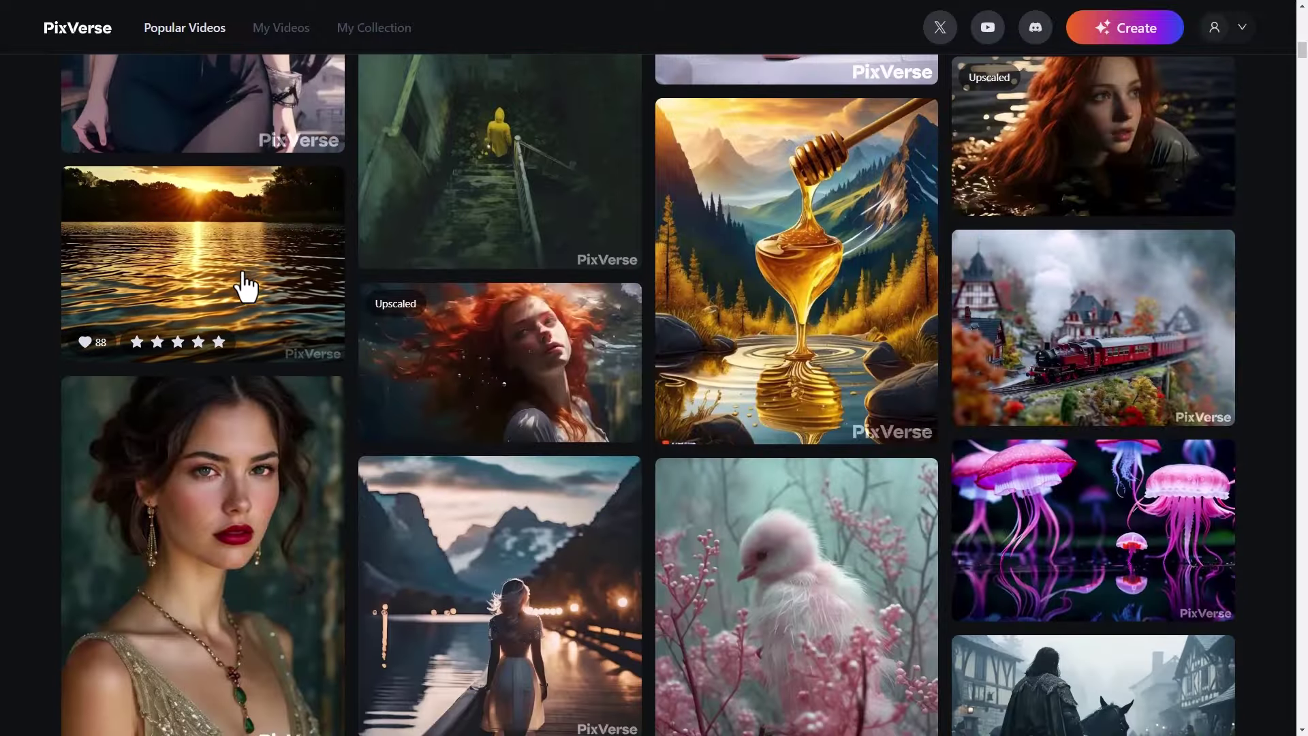
{"action": "left_click", "coordinate": [250, 281]}
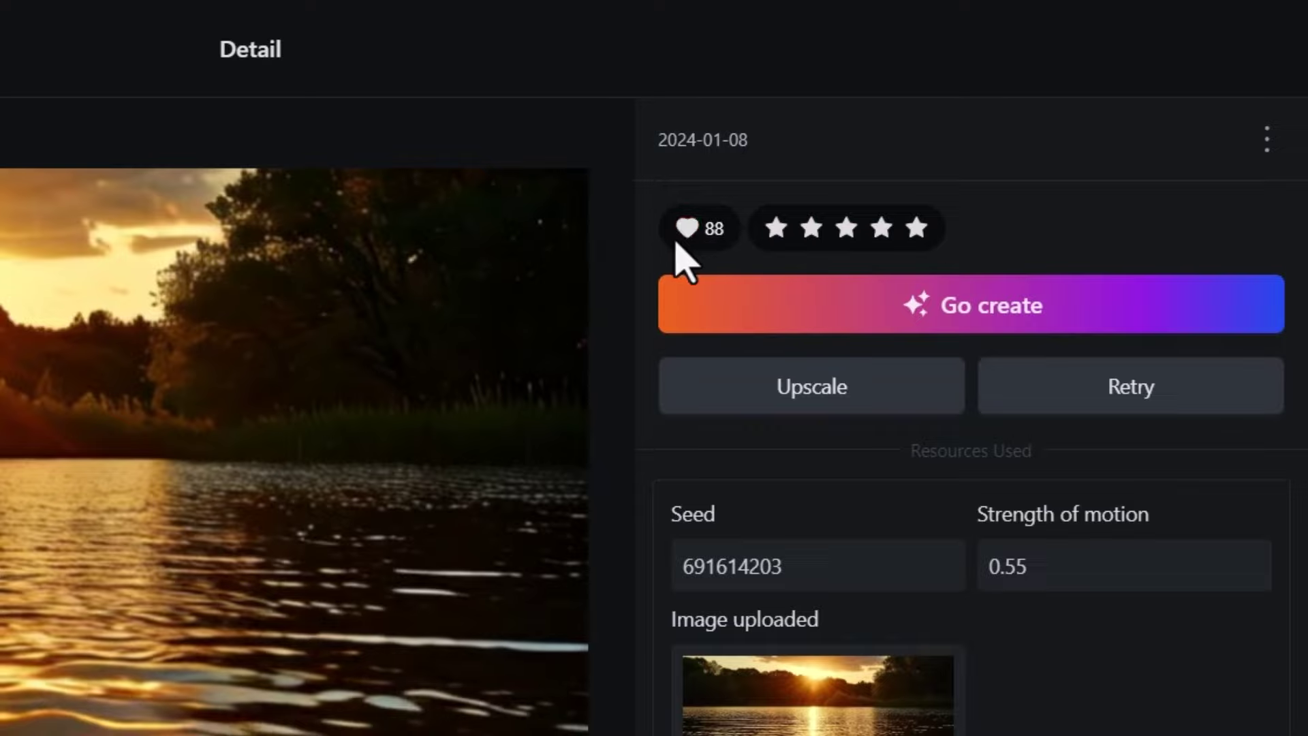
{"action": "left_click", "coordinate": [687, 230]}
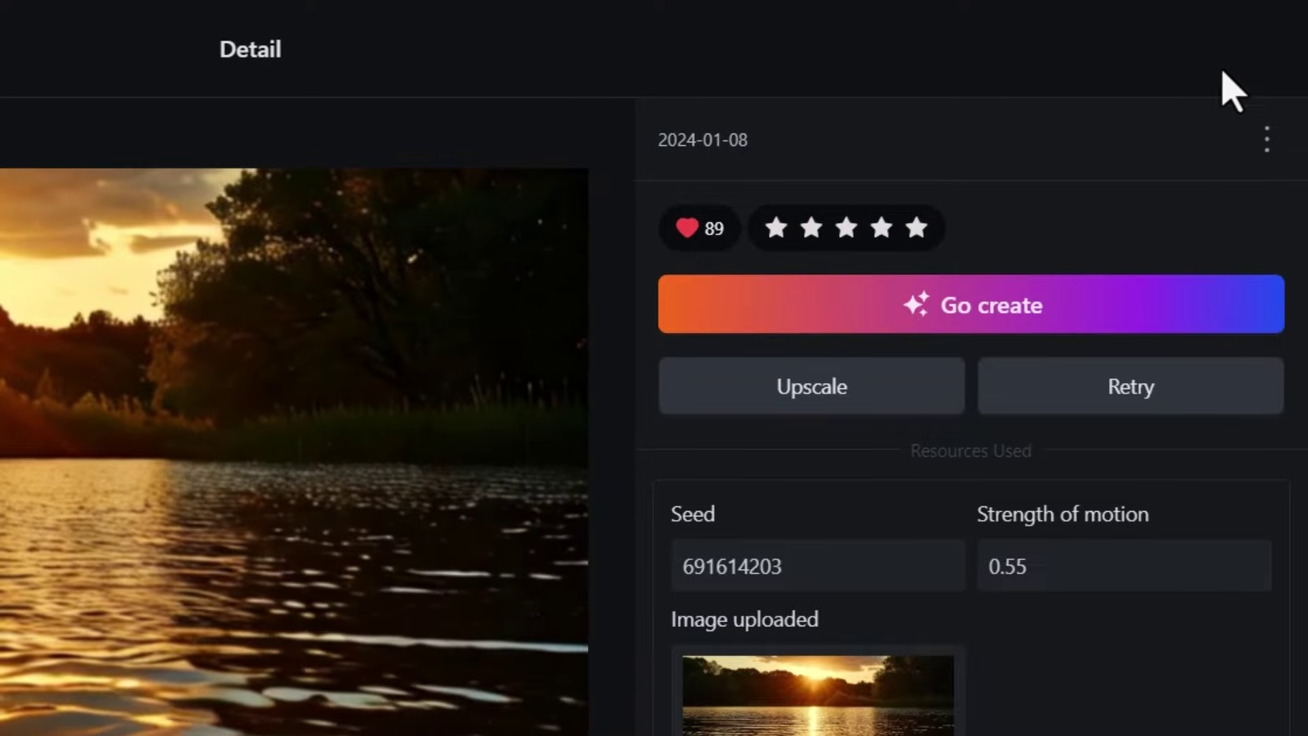
Close the sunset lake details and scroll the Popular Videos gallery back to the top.
{"action": "key", "text": "Escape"}
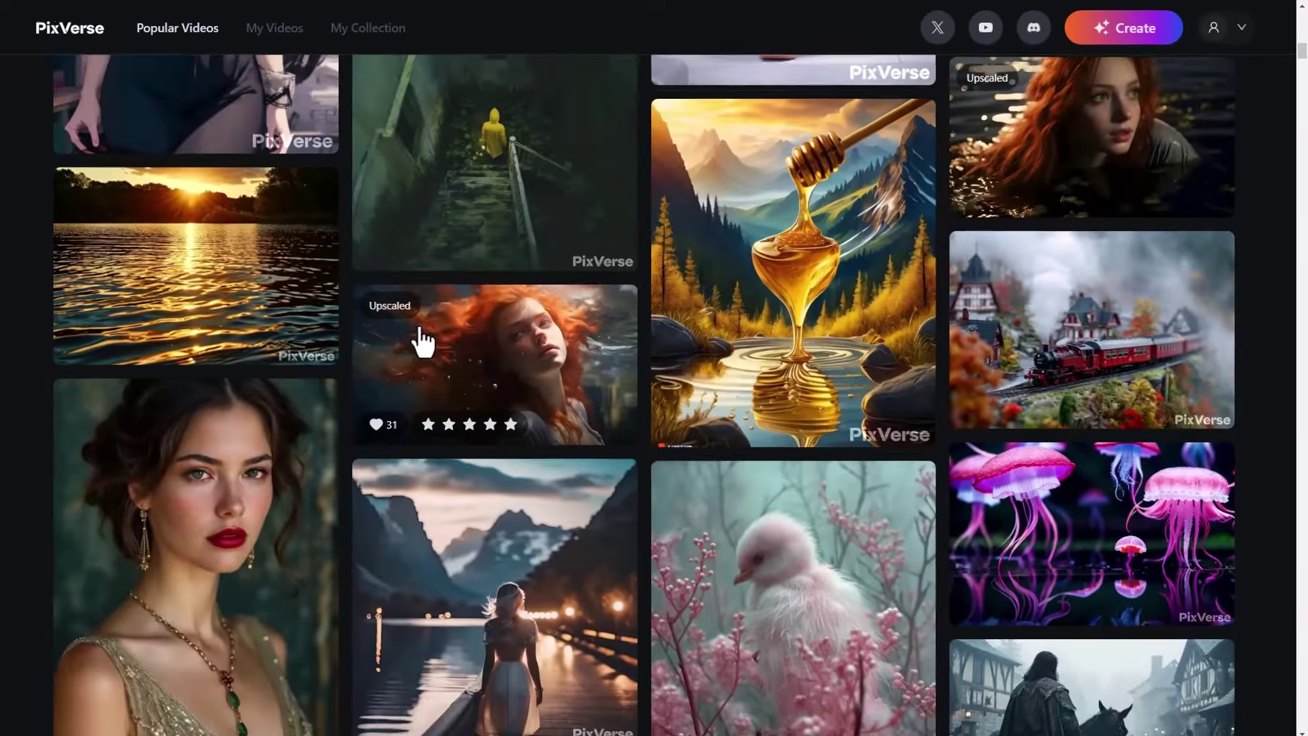
{"action": "scroll", "coordinate": [443, 340], "scroll_direction": "down", "scroll_amount": 4}
{"action": "scroll", "coordinate": [434, 332], "scroll_direction": "down", "scroll_amount": 7}
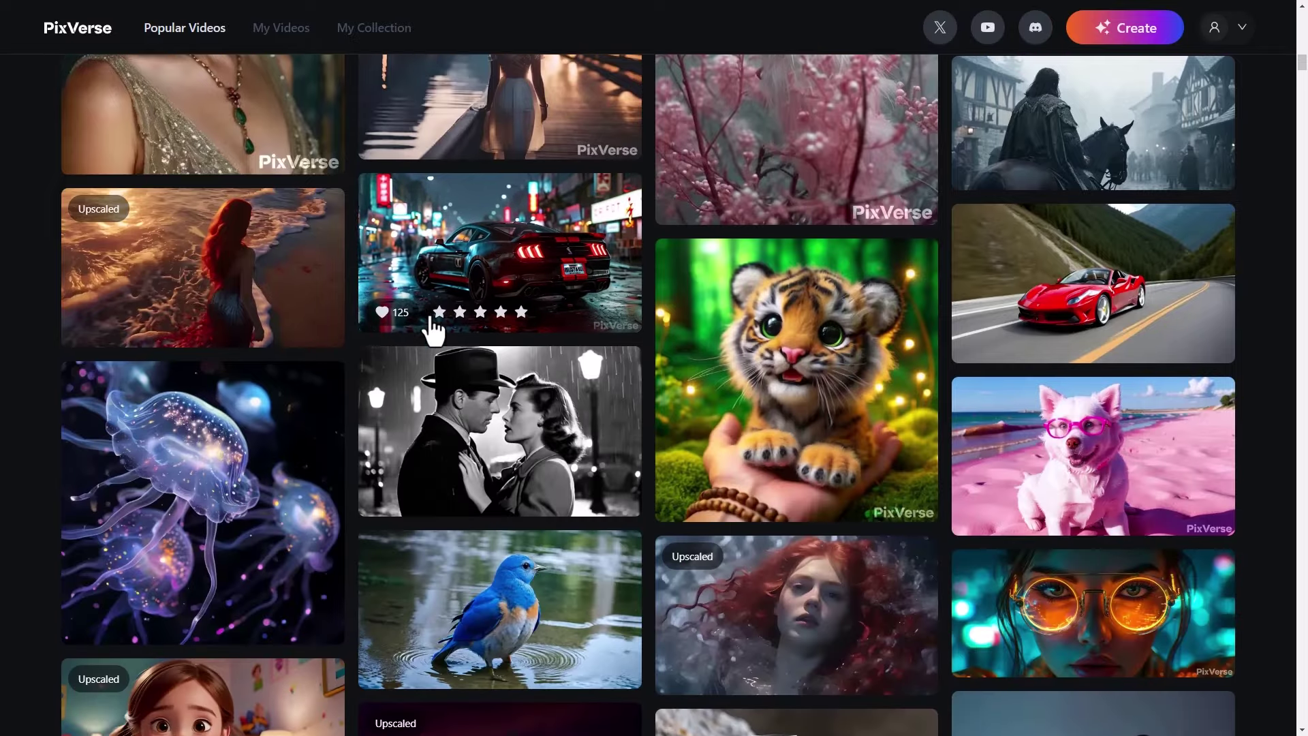
{"action": "scroll", "coordinate": [653, 409], "scroll_direction": "down", "scroll_amount": 5}
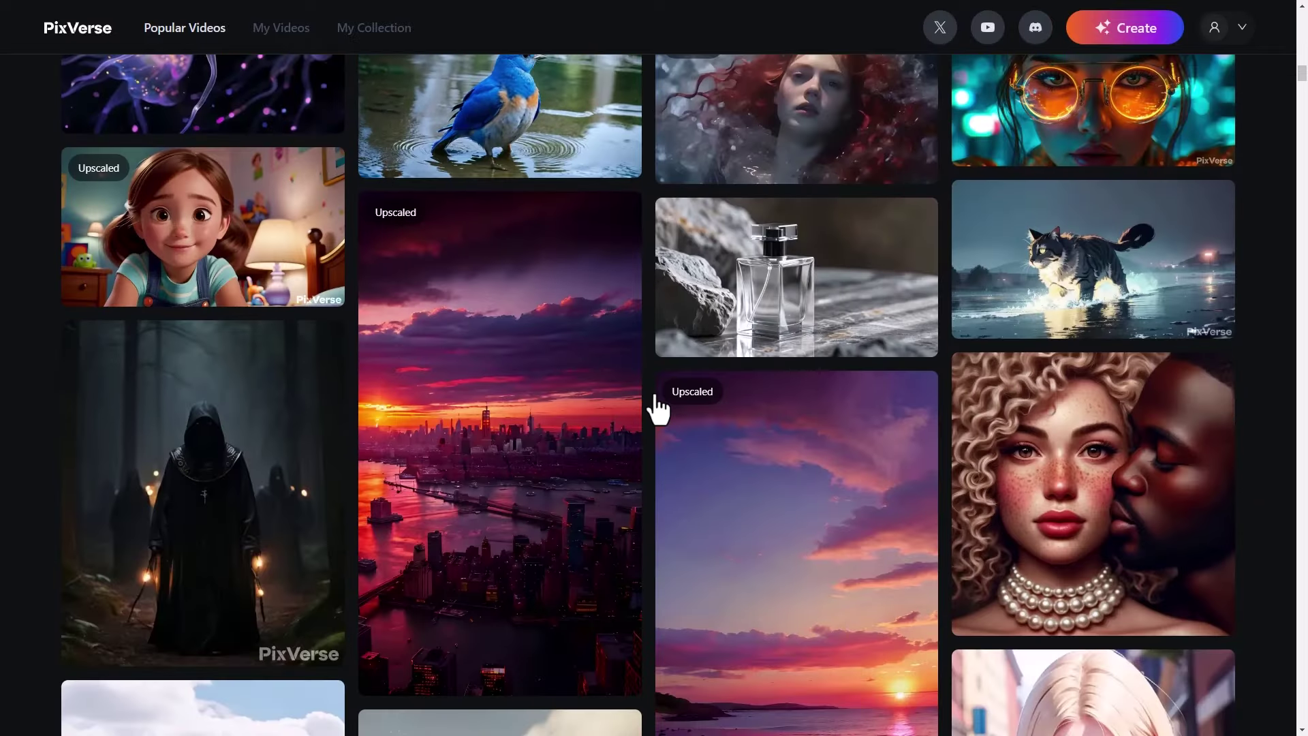
{"action": "scroll", "coordinate": [733, 439], "scroll_direction": "down", "scroll_amount": 9}
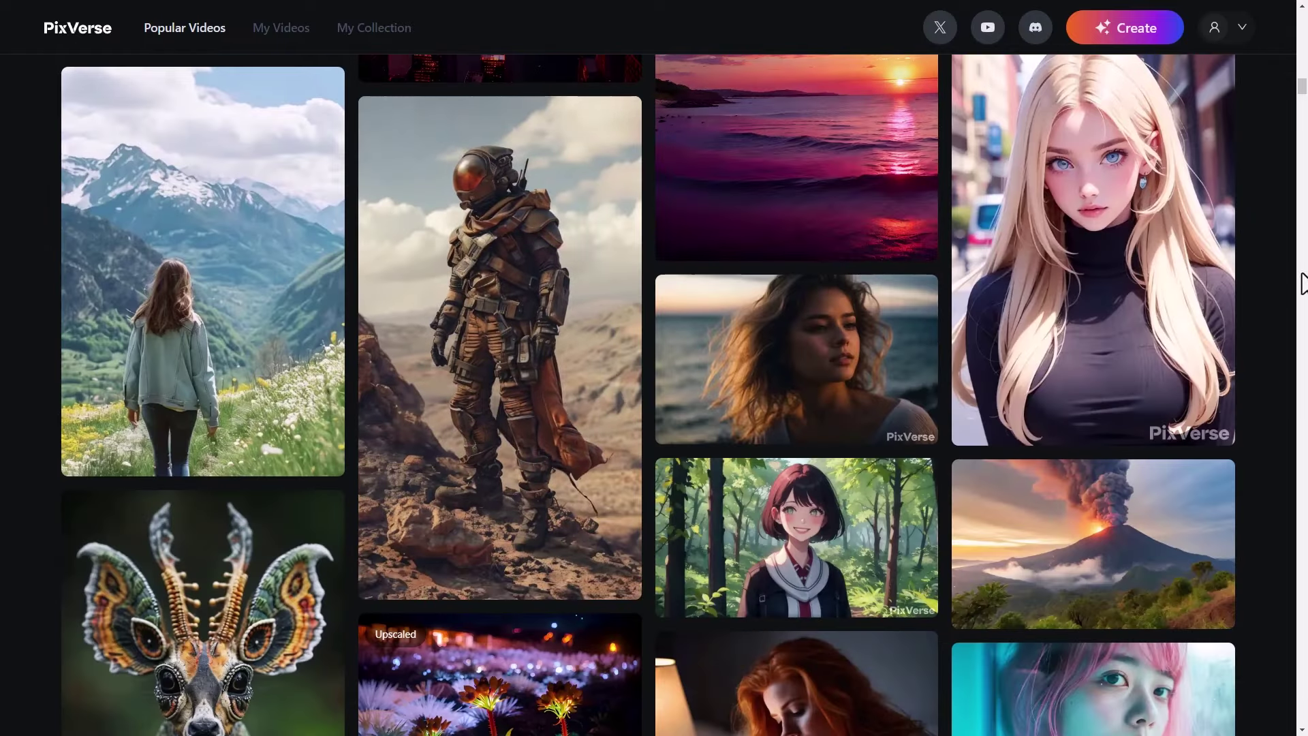
{"action": "left_click_drag", "start_coordinate": [1303, 106], "coordinate": [1301, 17]}
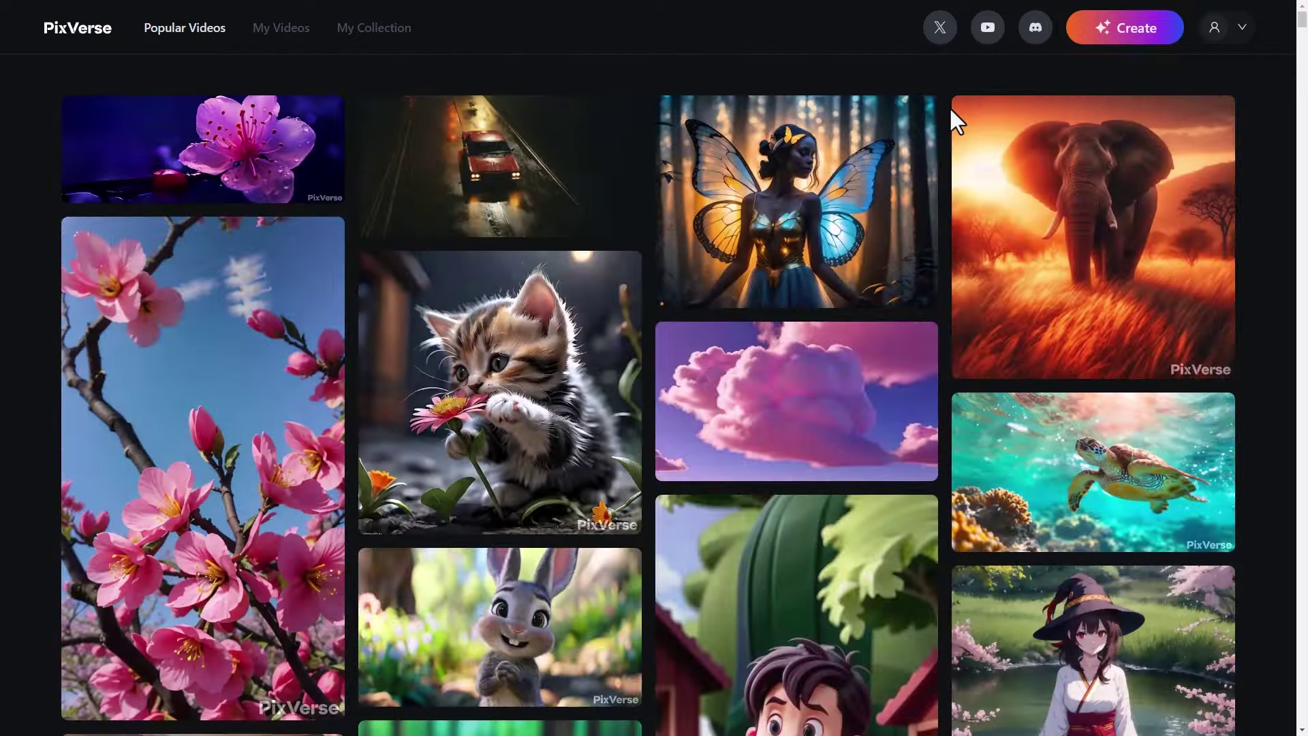
Open My Collection to list the liked sunset lake, elephant, bluebird and red car clips.
{"action": "left_click", "coordinate": [376, 28]}
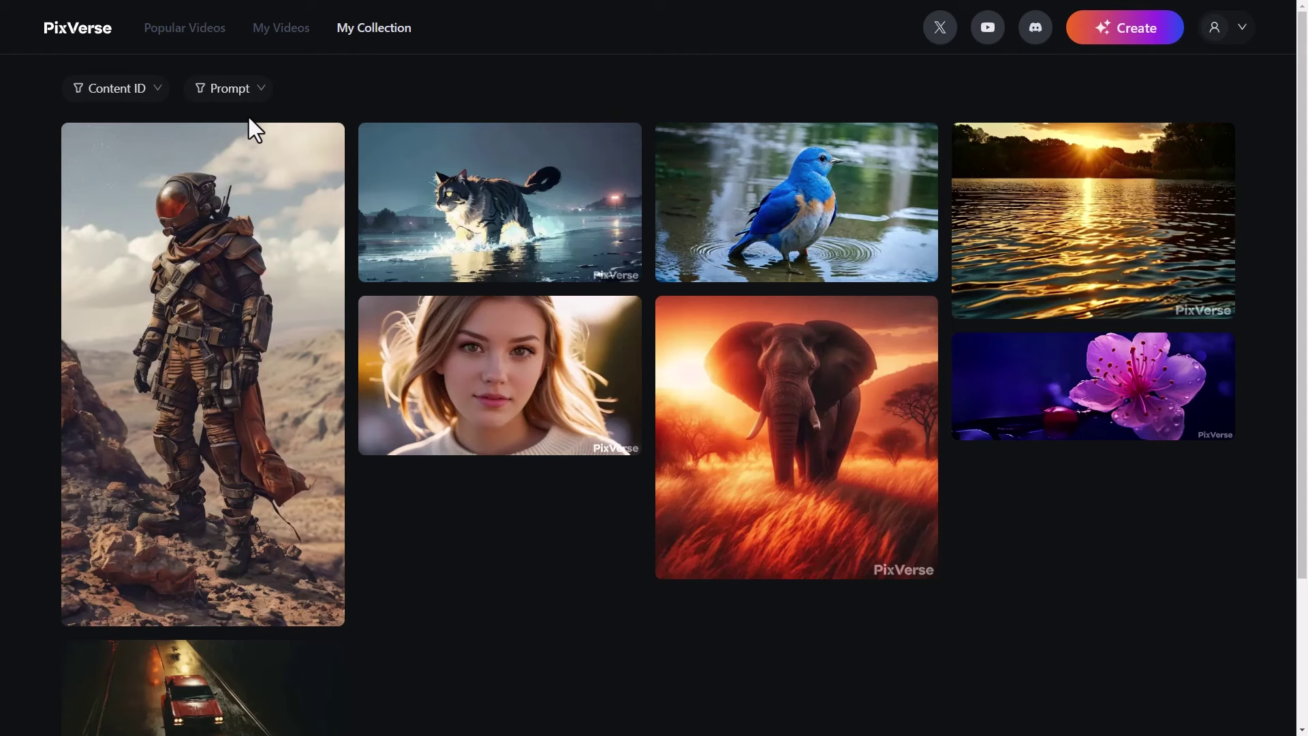
From My Videos, view the upscaled red car video and return to the grid.
{"action": "left_click", "coordinate": [275, 46]}
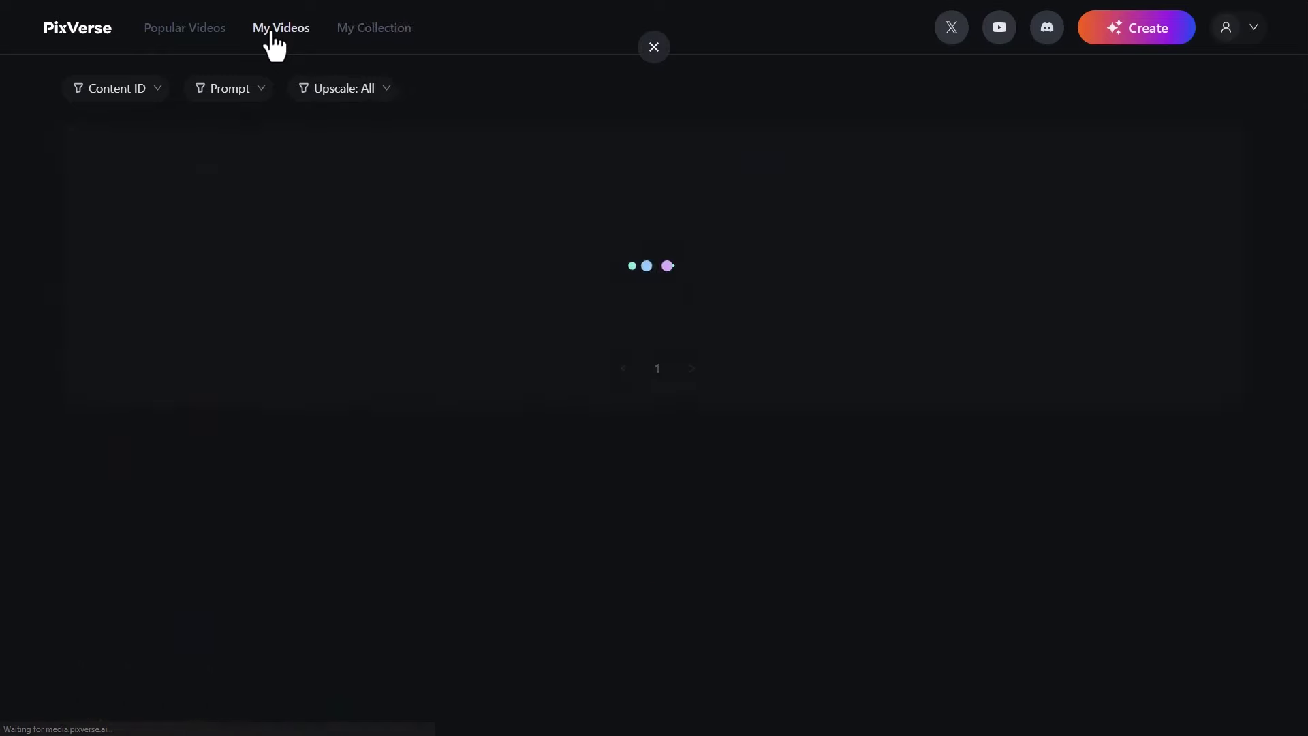
{"action": "left_click", "coordinate": [212, 190]}
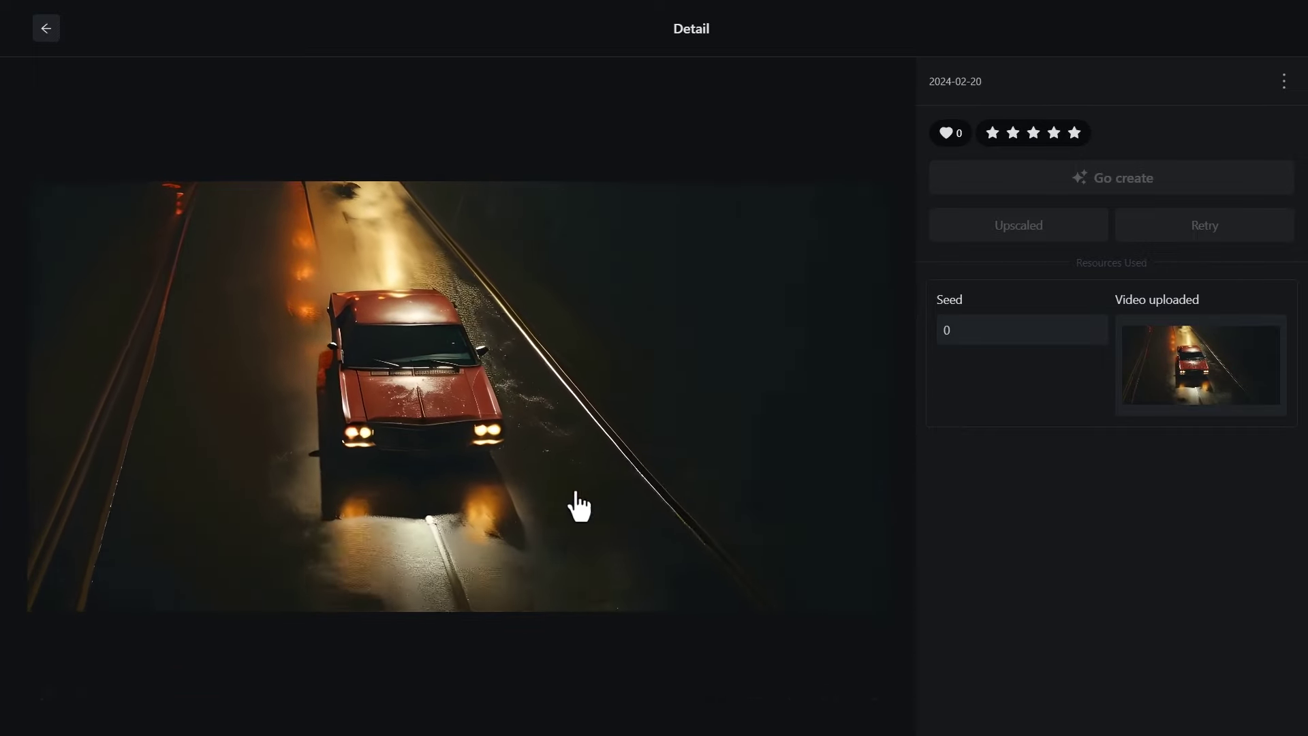
{"action": "left_click", "coordinate": [46, 29]}
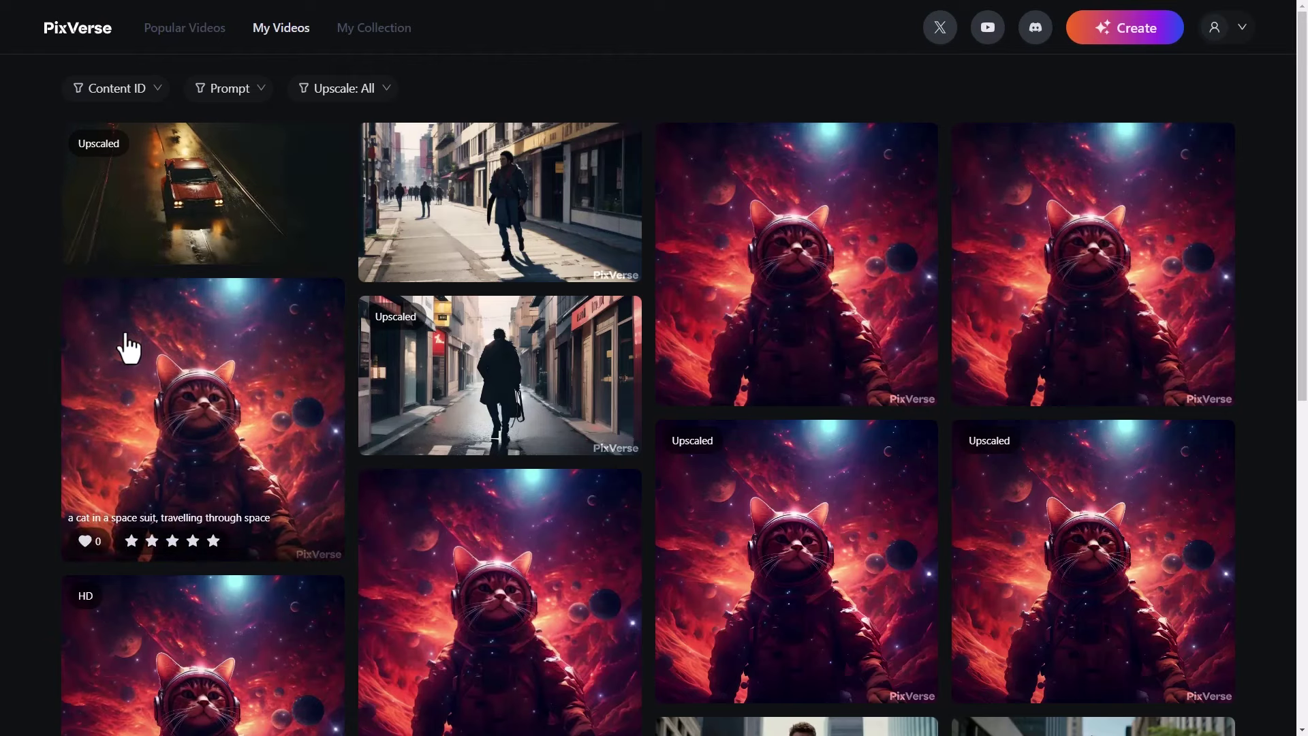
View the upscaled city alley video, then return and scroll through the My Videos grid.
{"action": "left_click", "coordinate": [447, 387]}
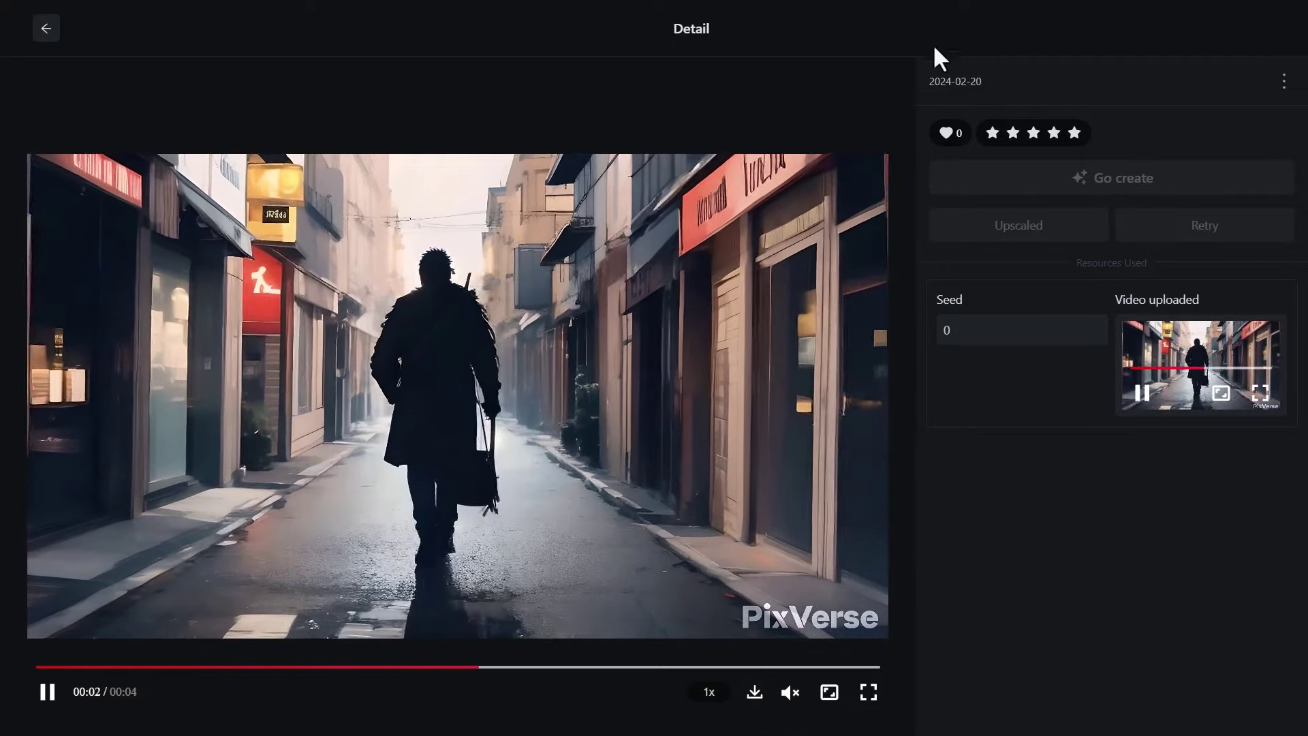
{"action": "left_click", "coordinate": [46, 29]}
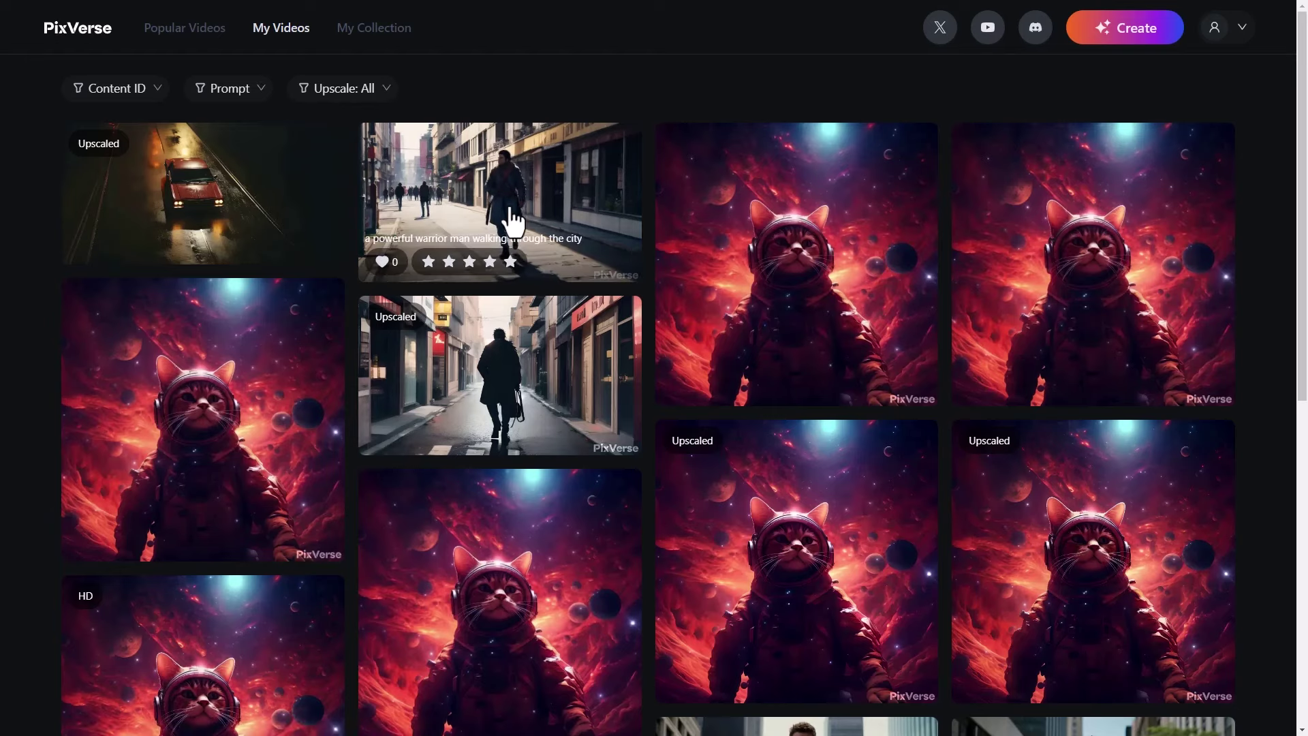
{"action": "scroll", "coordinate": [553, 449], "scroll_direction": "down", "scroll_amount": 9}
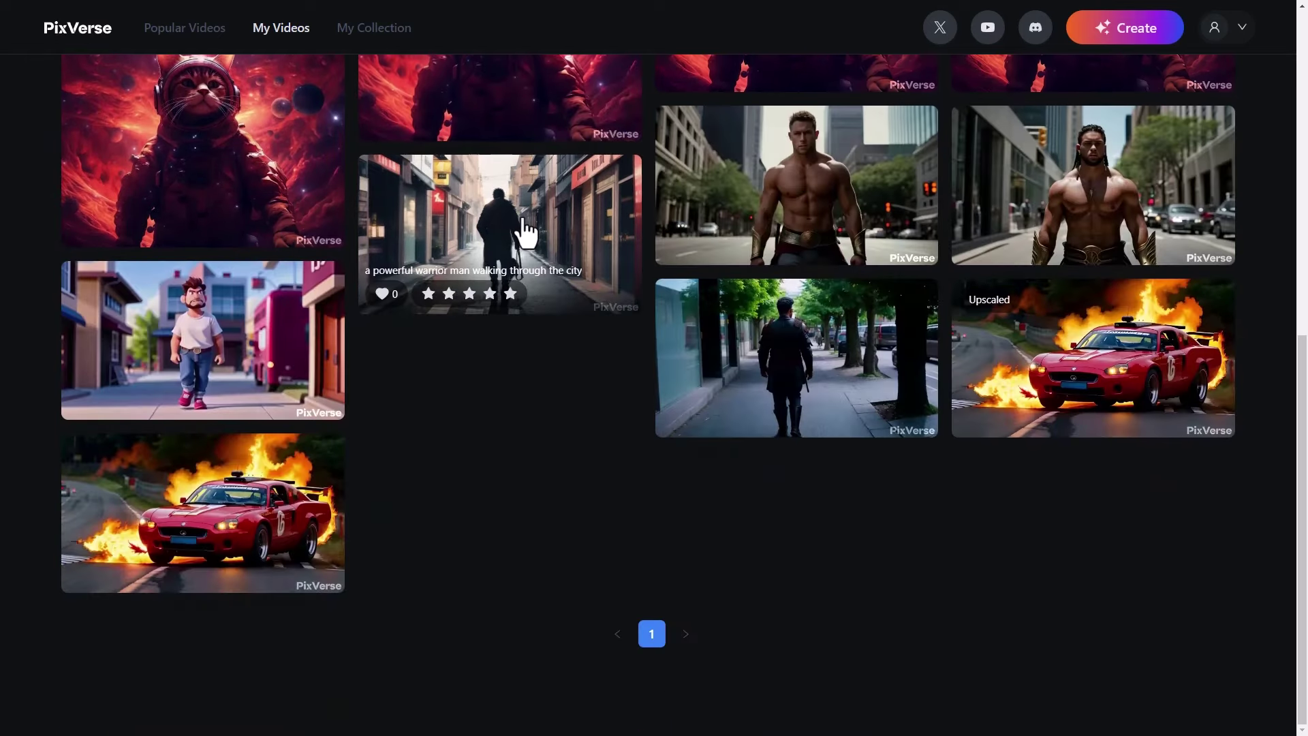
{"action": "left_click", "coordinate": [526, 233]}
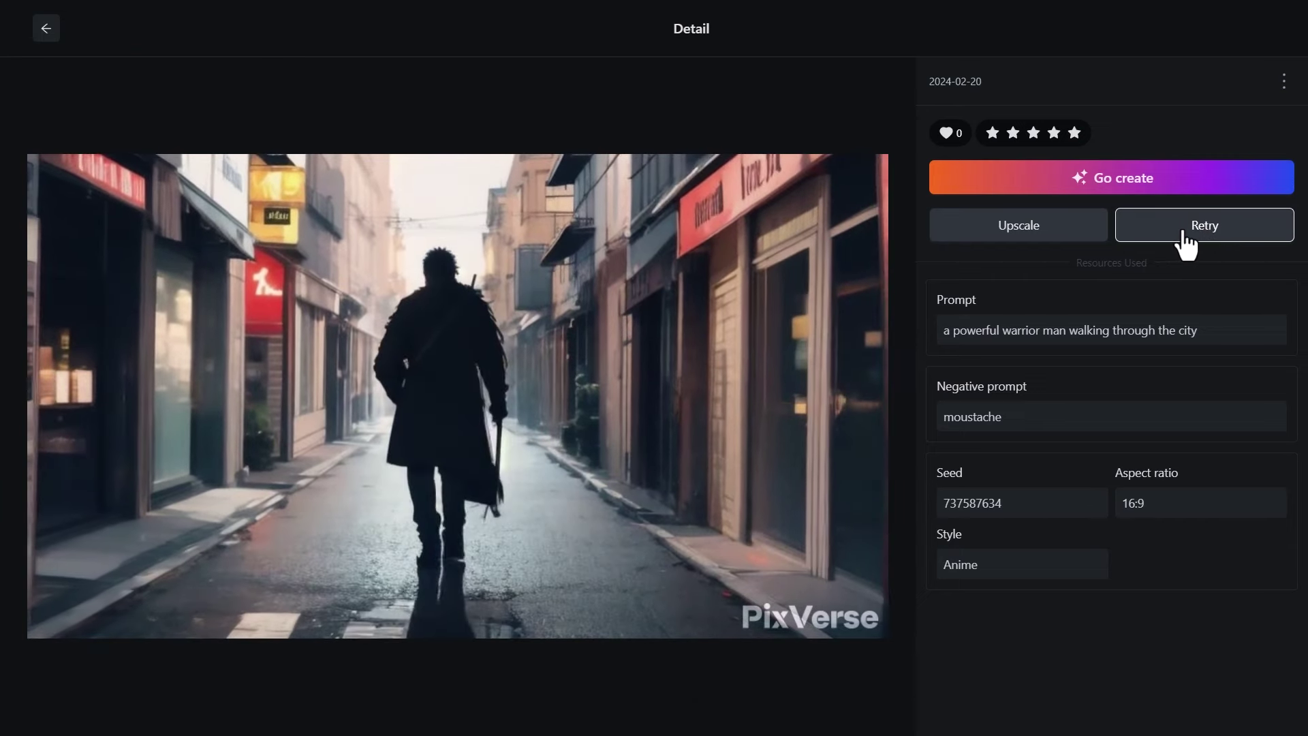
{"action": "left_click", "coordinate": [46, 38]}
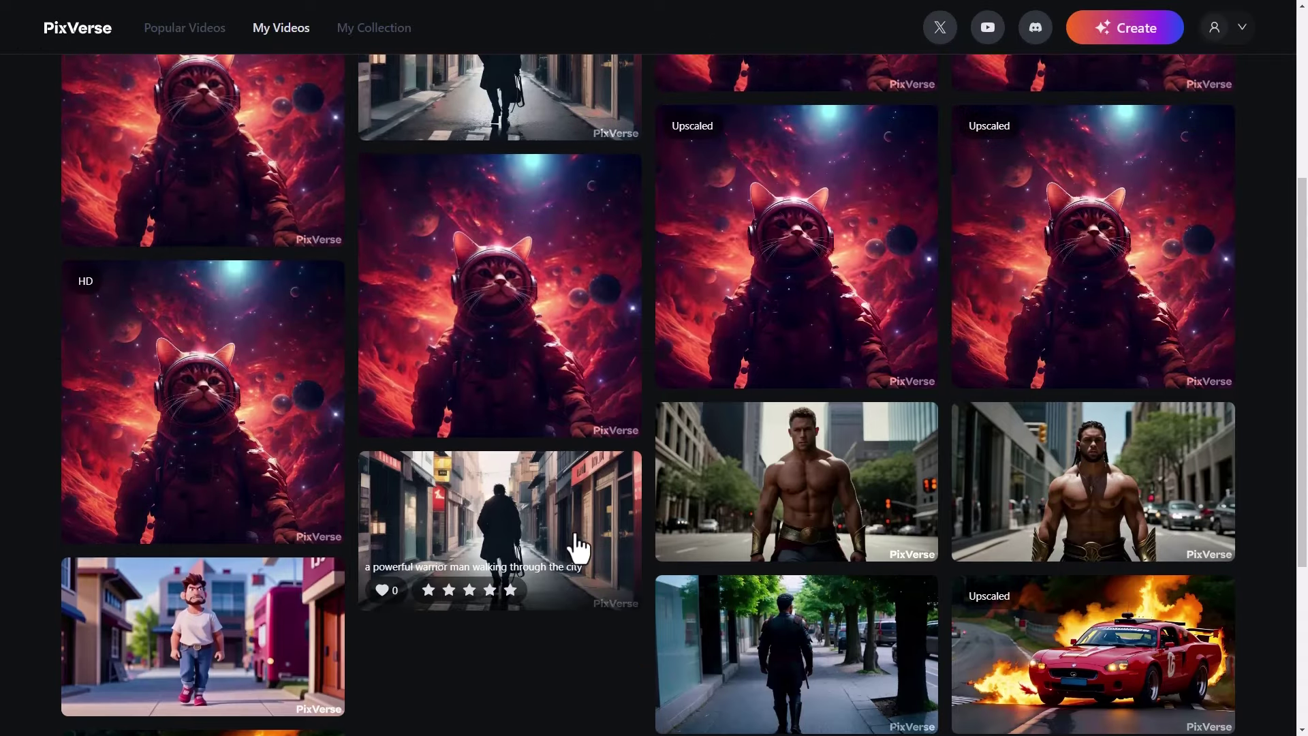